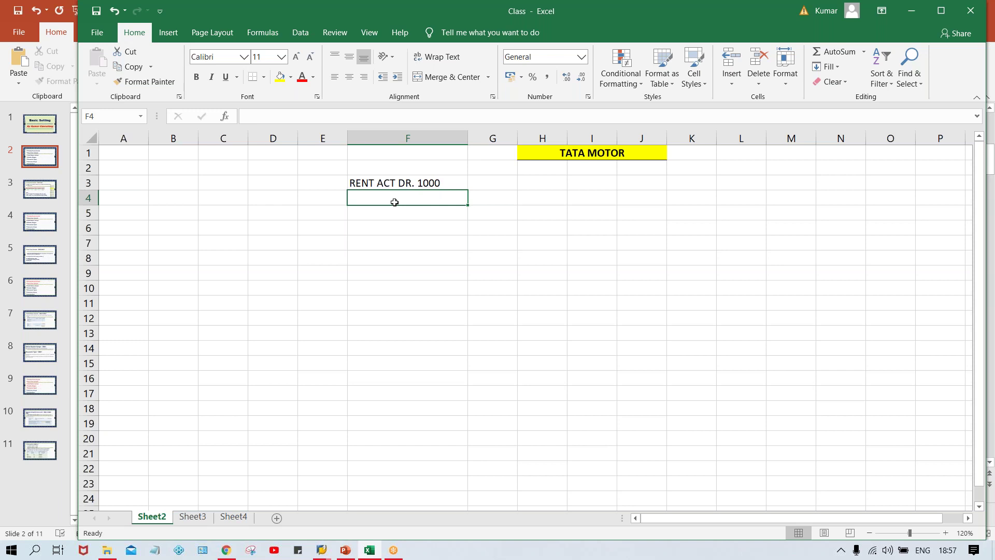
# Step: Enter BANK ACT CR. 1000 in cell F4, beneath the rent entry
pyautogui.write('CT CR. 1000')
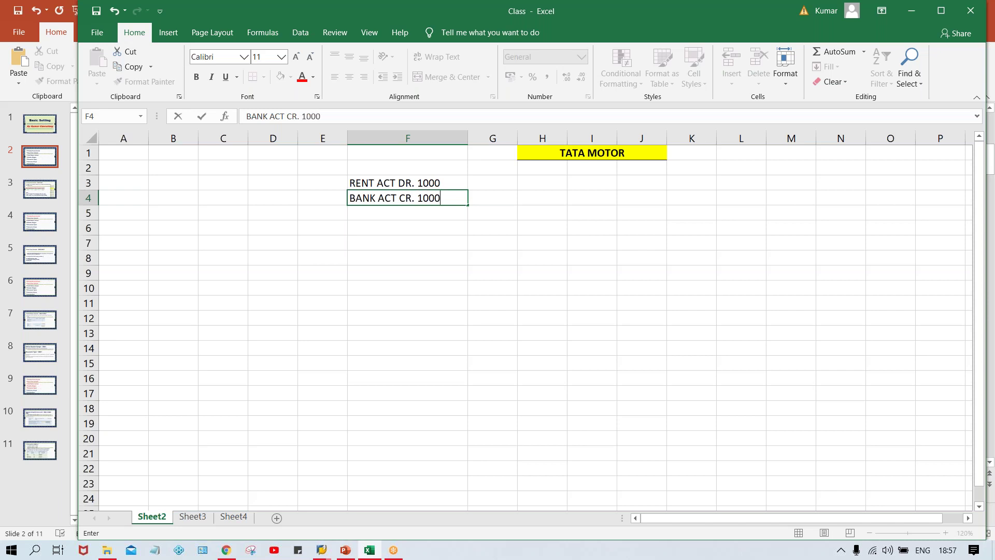
pyautogui.press('Return')
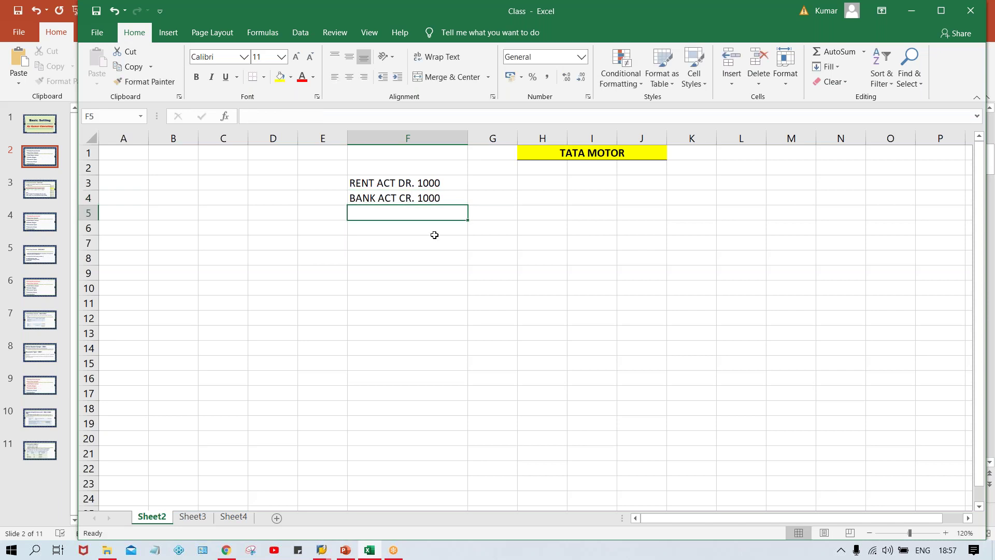
pyautogui.click(405, 185)
pyautogui.click(410, 197)
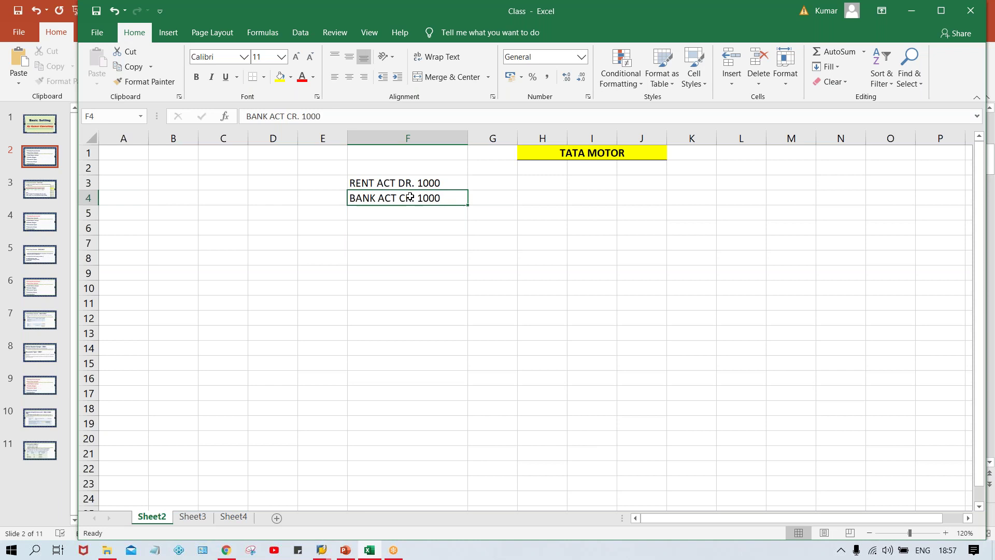
pyautogui.click(389, 182)
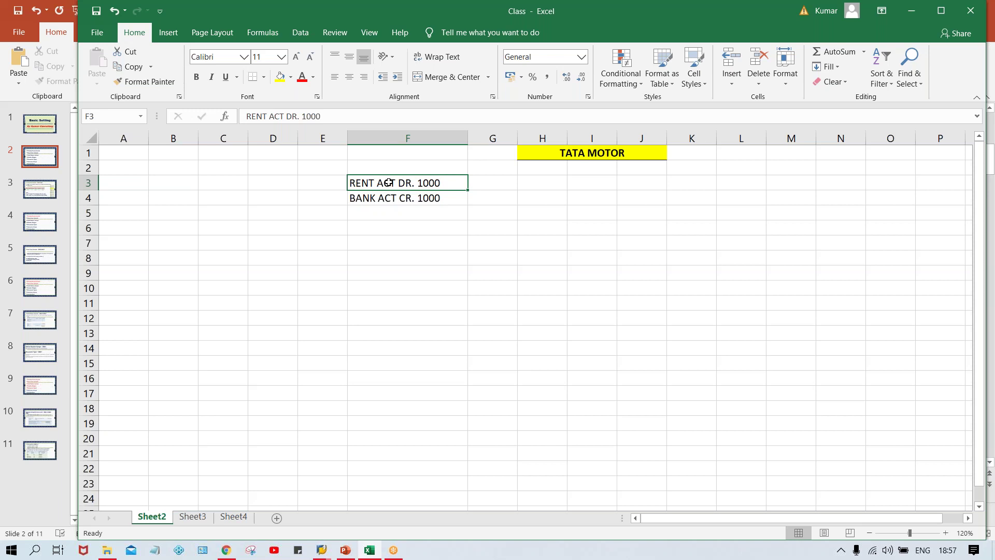
# Step: Merge and center cells E3:E4 beside the journal entry and enter 1000 as its document number
pyautogui.click(327, 182)
pyautogui.moveTo(327, 182); pyautogui.dragTo(318, 197)
pyautogui.click(440, 79)
pyautogui.write('1000')
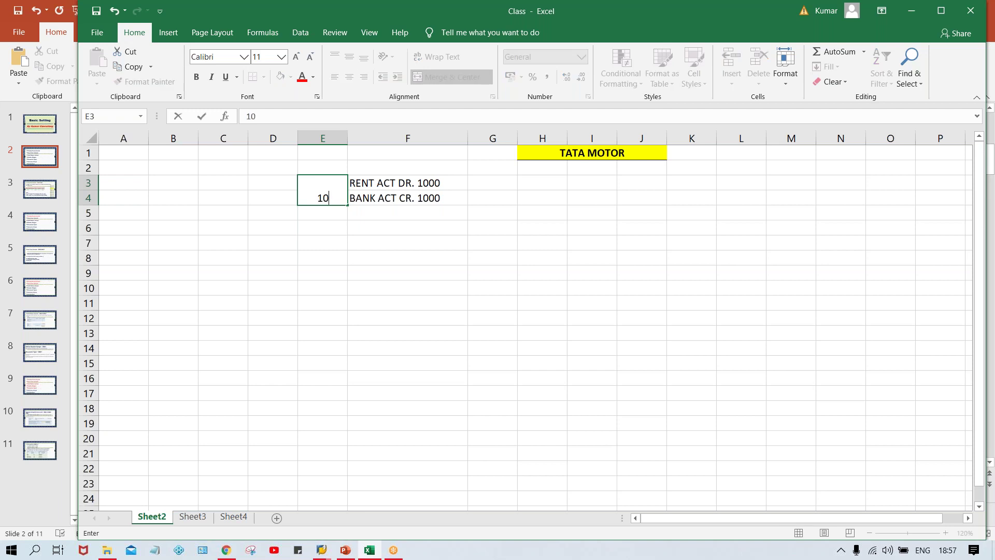
pyautogui.press('Return')
pyautogui.click(322, 190)
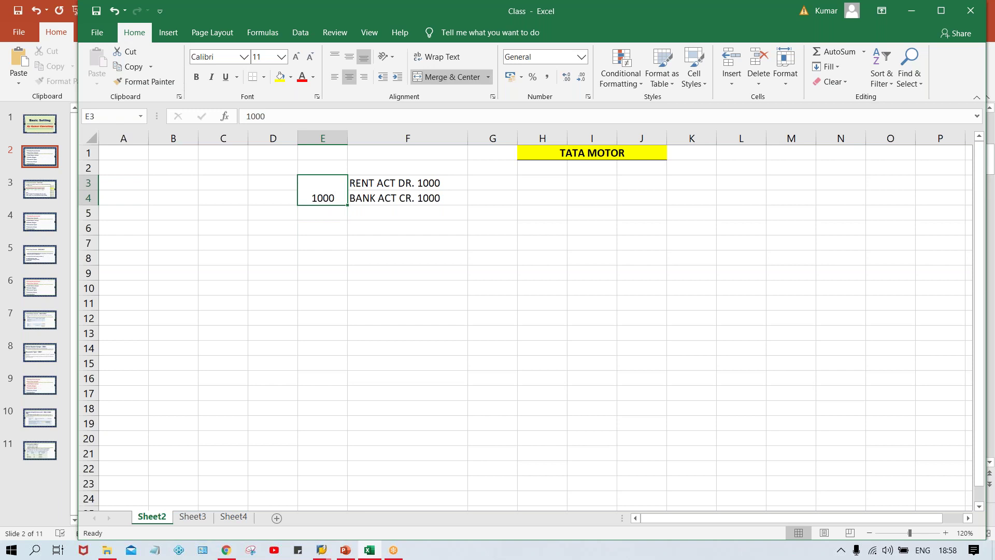
# Step: Enter the document numbers 1001, 1002 and 1003 in cells E5 to E7
pyautogui.click(328, 230)
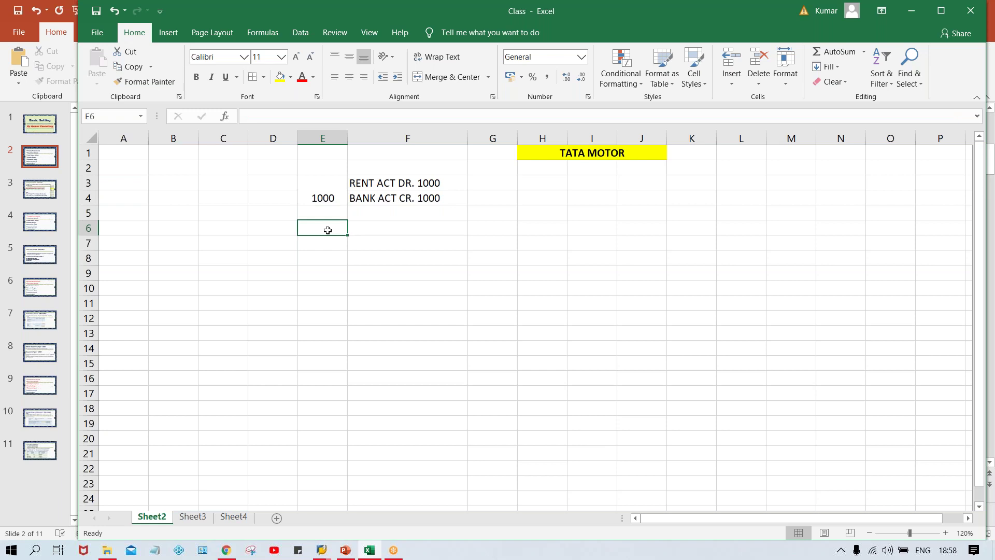
pyautogui.press('Up')
pyautogui.write('1001')
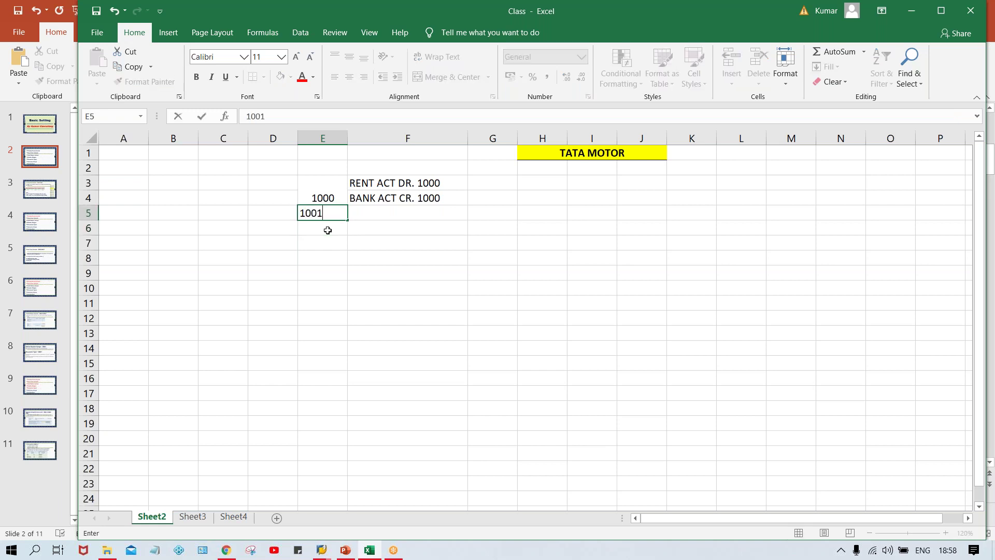
pyautogui.press('Return')
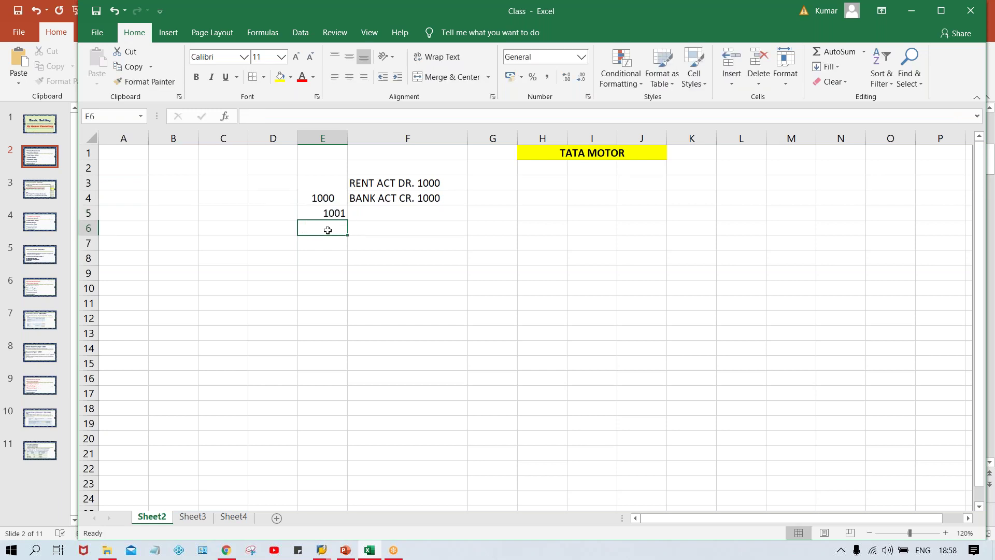
pyautogui.write('1002')
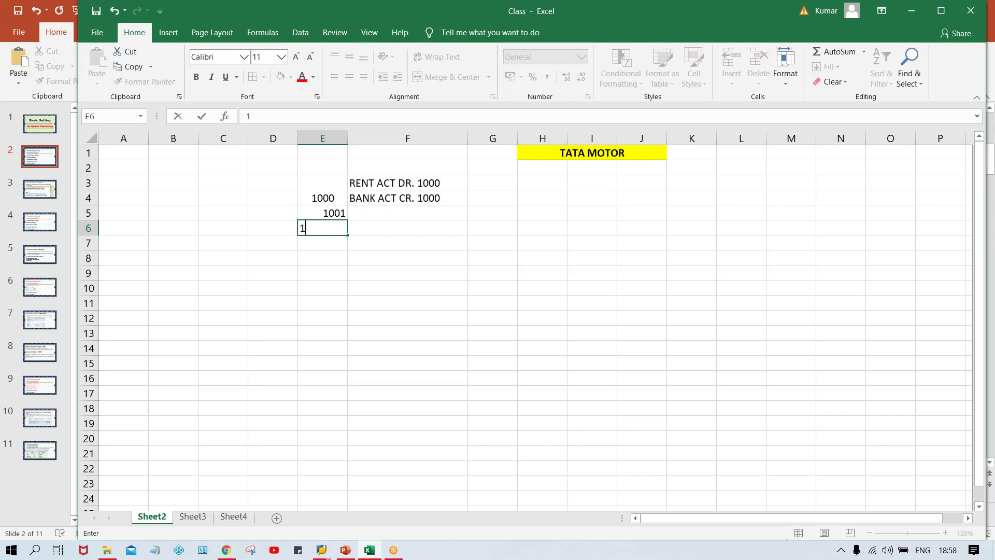
pyautogui.press('Return')
pyautogui.write('1003')
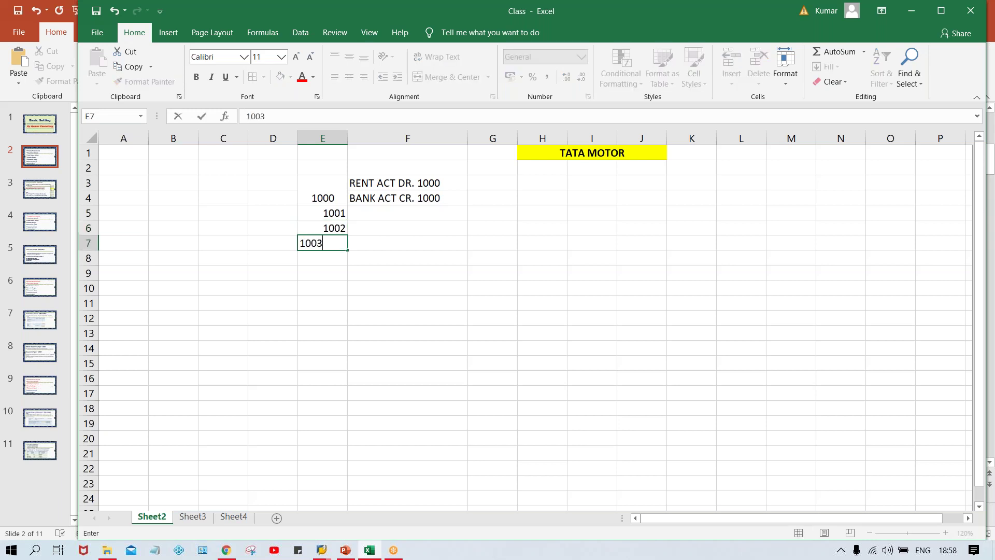
pyautogui.press('Return')
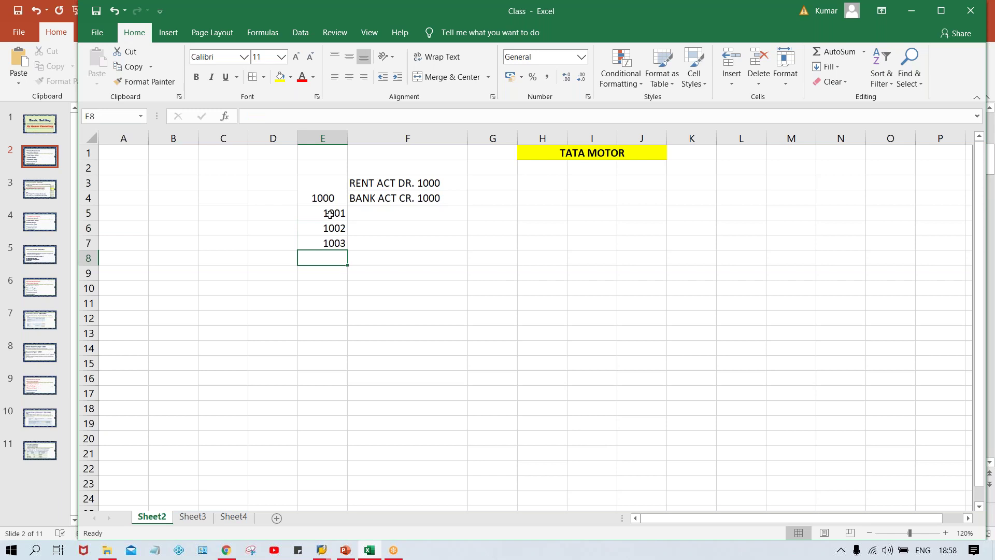
pyautogui.click(315, 195)
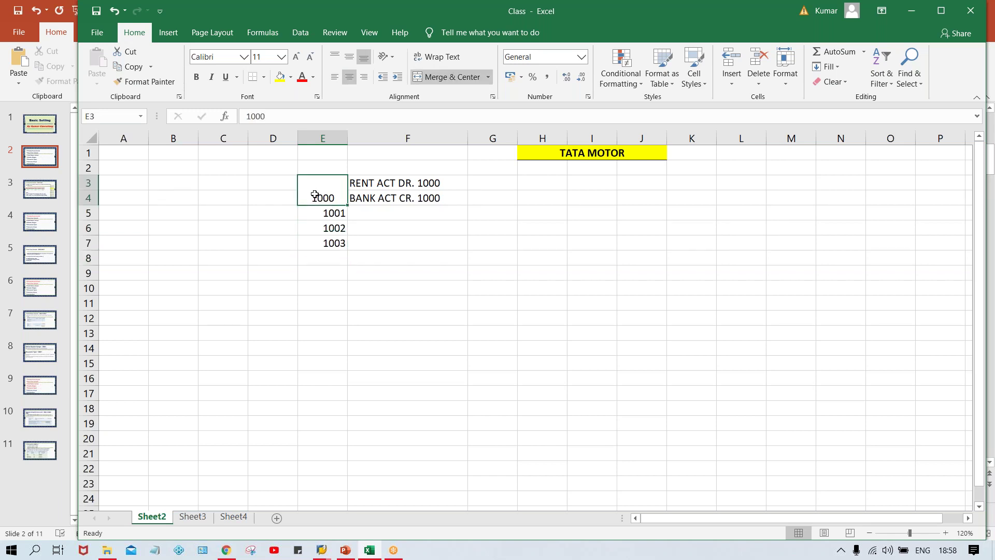
pyautogui.click(329, 224)
pyautogui.click(324, 193)
pyautogui.click(325, 214)
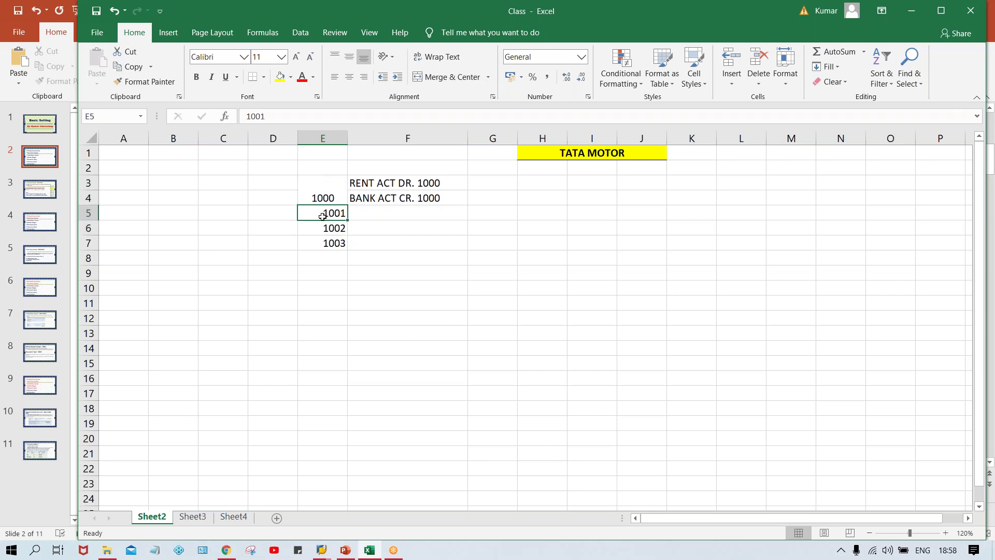
pyautogui.click(329, 243)
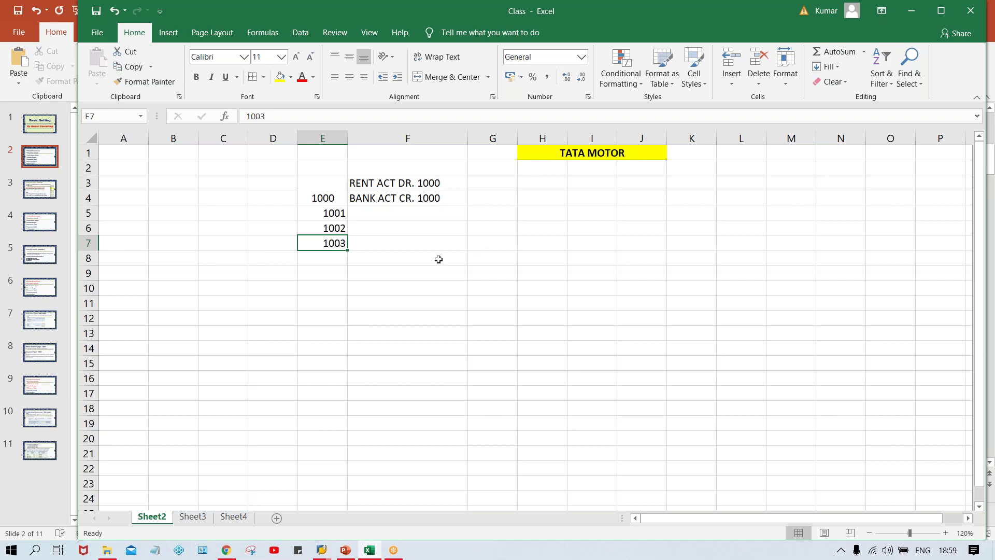
# Step: Enter the number range 1000 - 1999 in cell F9
pyautogui.click(399, 275)
pyautogui.write('1')
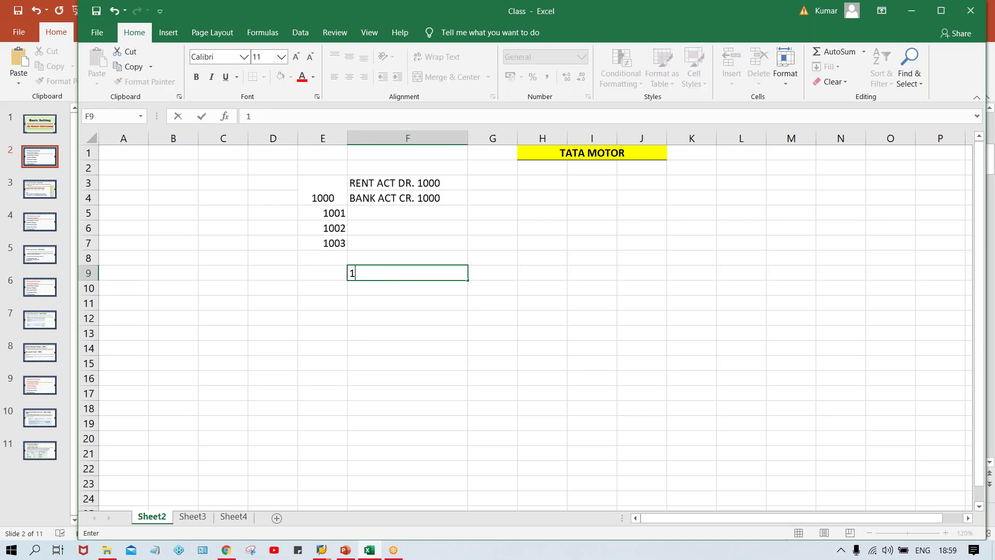
pyautogui.write('000 - 1999')
pyautogui.click(469, 314)
pyautogui.click(402, 273)
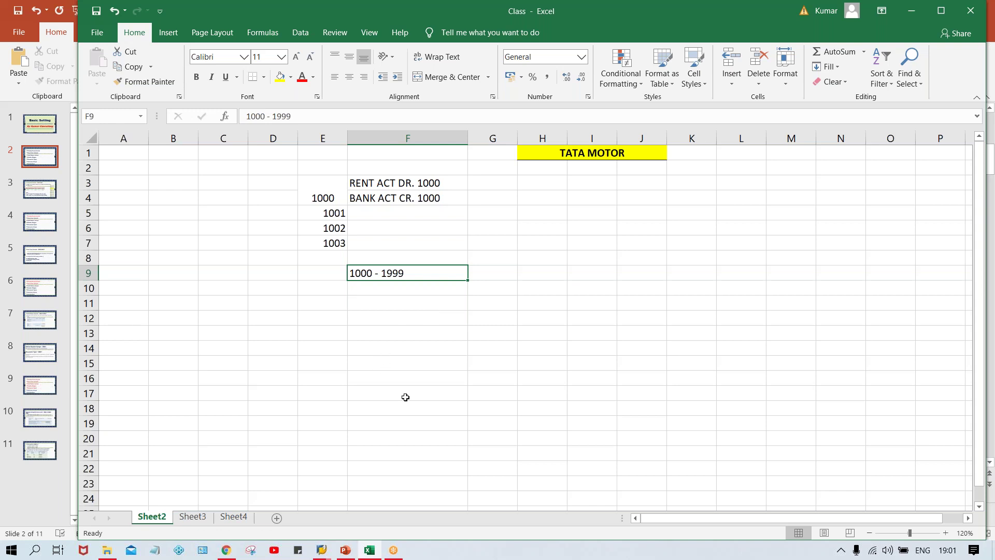
pyautogui.click(345, 553)
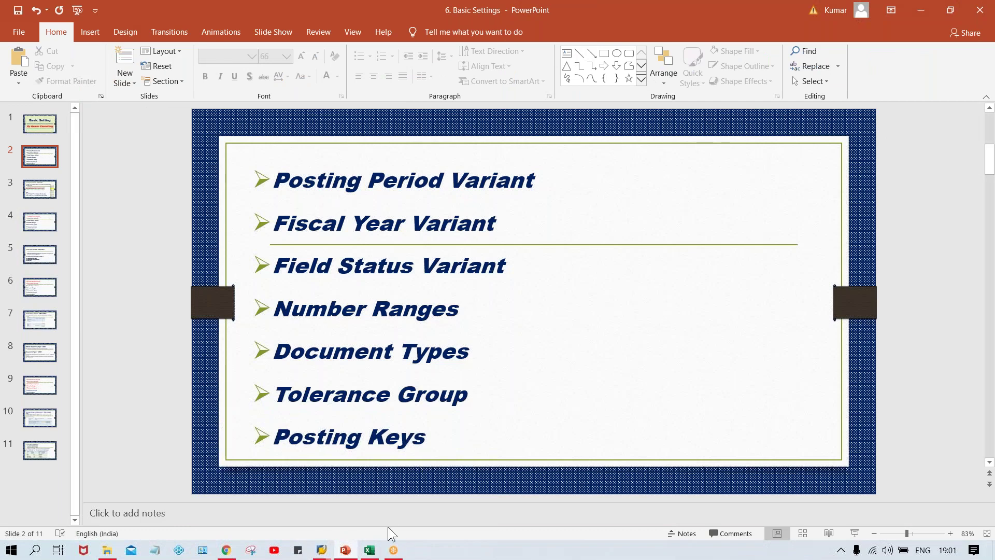
pyautogui.click(369, 550)
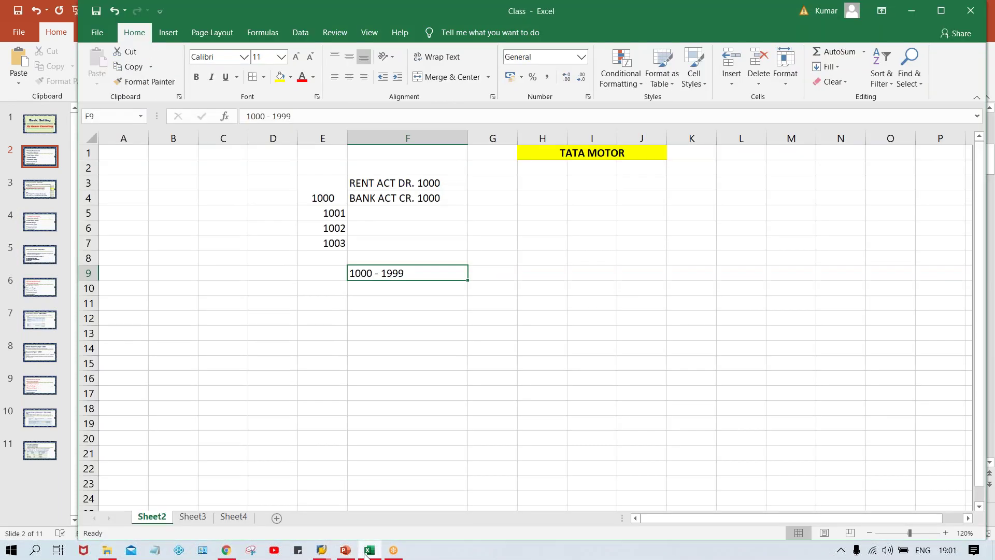
pyautogui.click(428, 202)
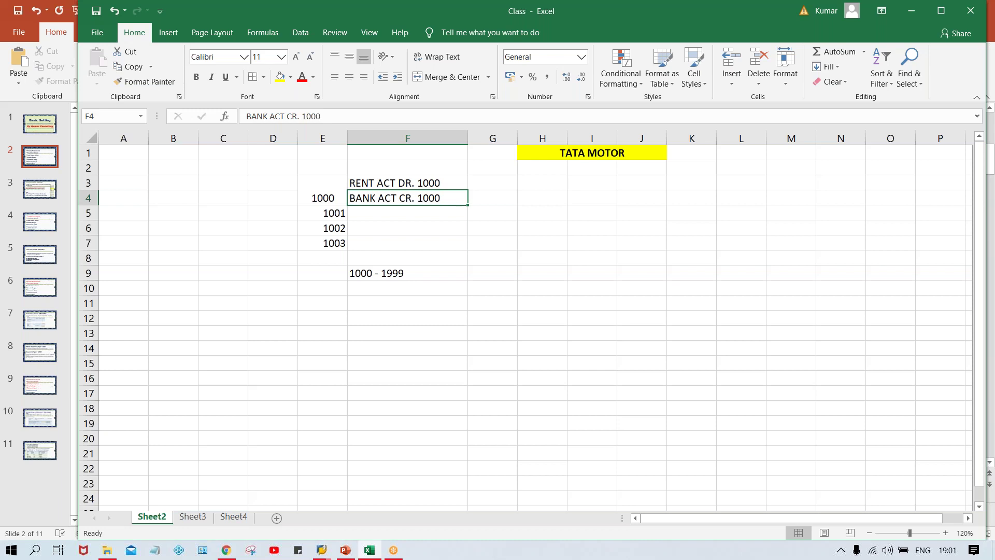
pyautogui.click(386, 272)
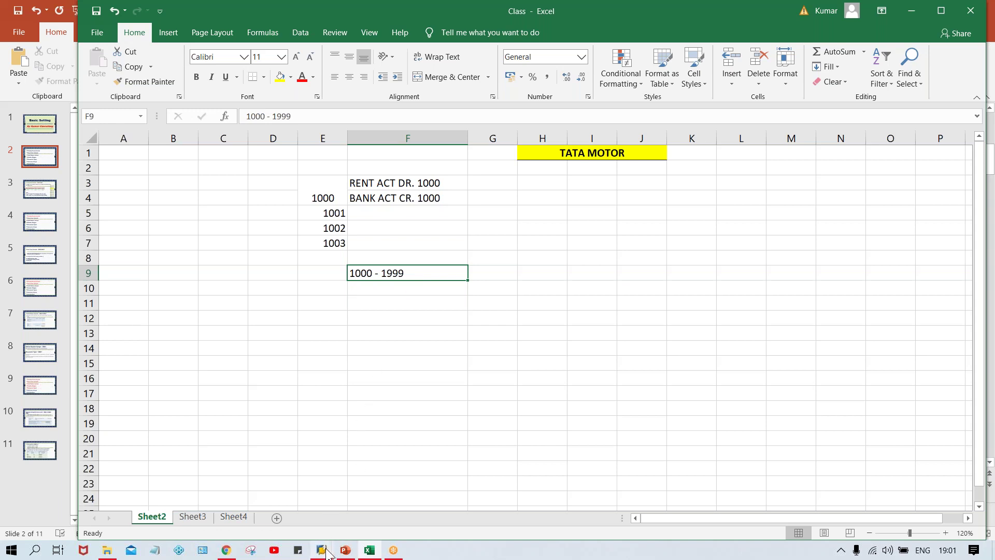
# Step: Switch to SAP Easy Access and try to run transaction FBN1
pyautogui.moveTo(327, 552)
pyautogui.click(366, 512)
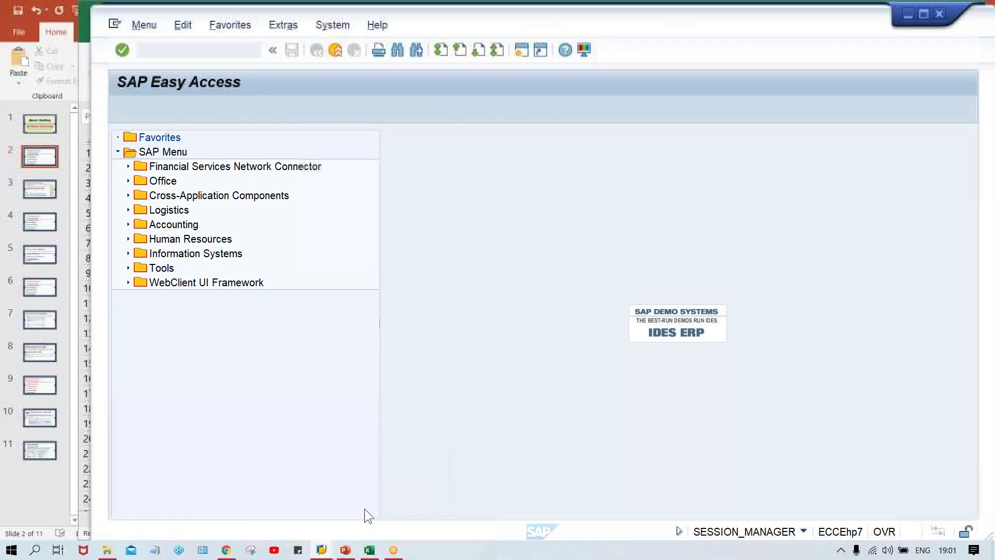
pyautogui.click(177, 52)
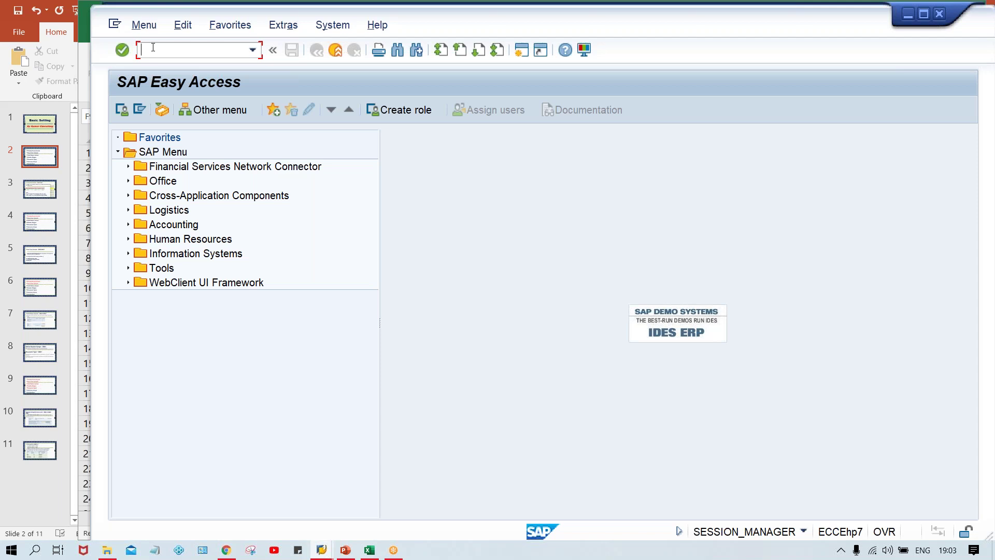
pyautogui.write('FBN1')
pyautogui.press('Return')
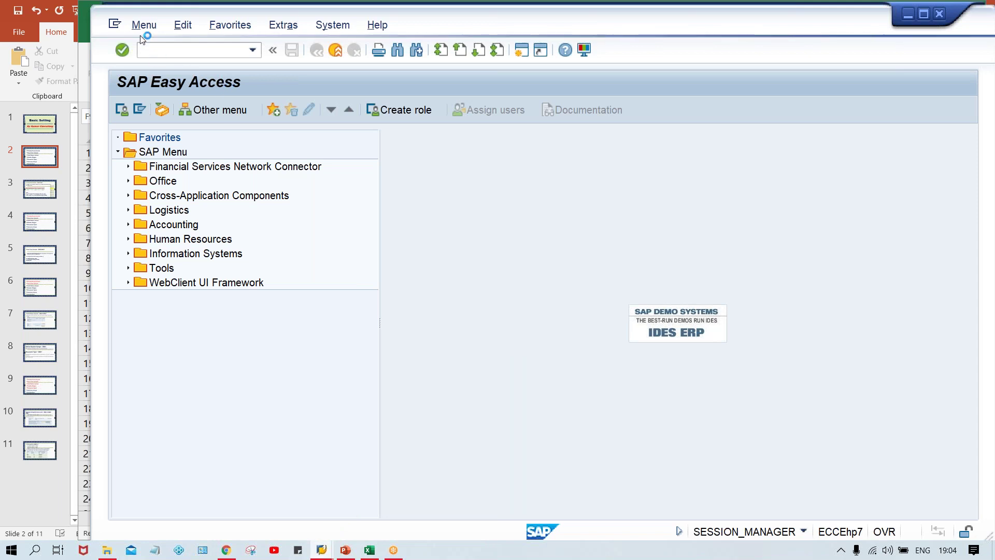
# Step: Try to create a new SAP session and decline the detailed error description
pyautogui.click(114, 27)
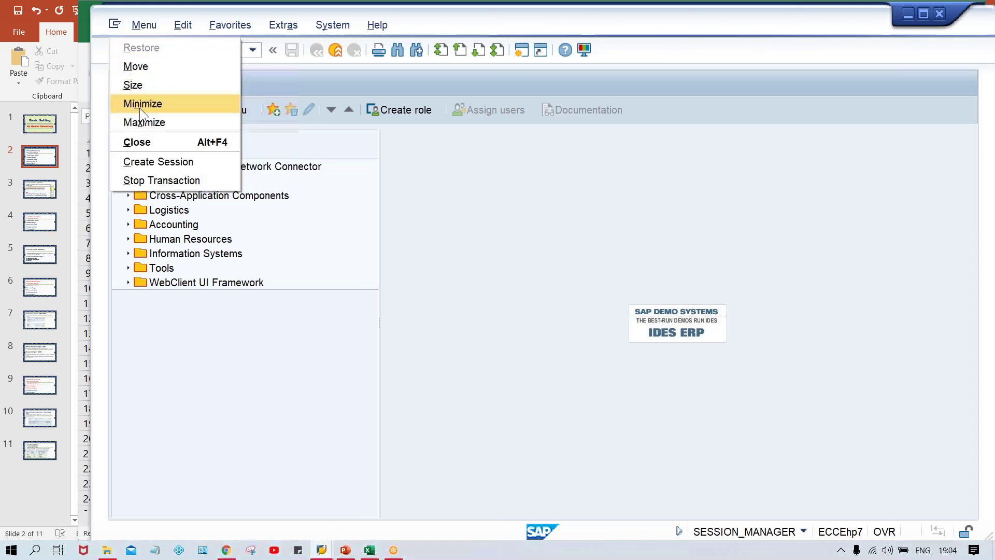
pyautogui.click(158, 162)
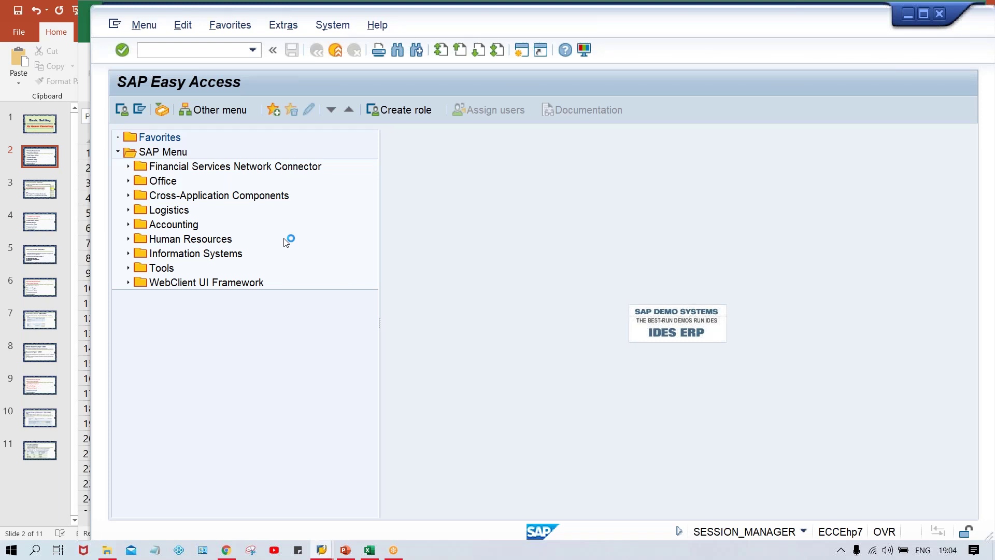
pyautogui.click(321, 551)
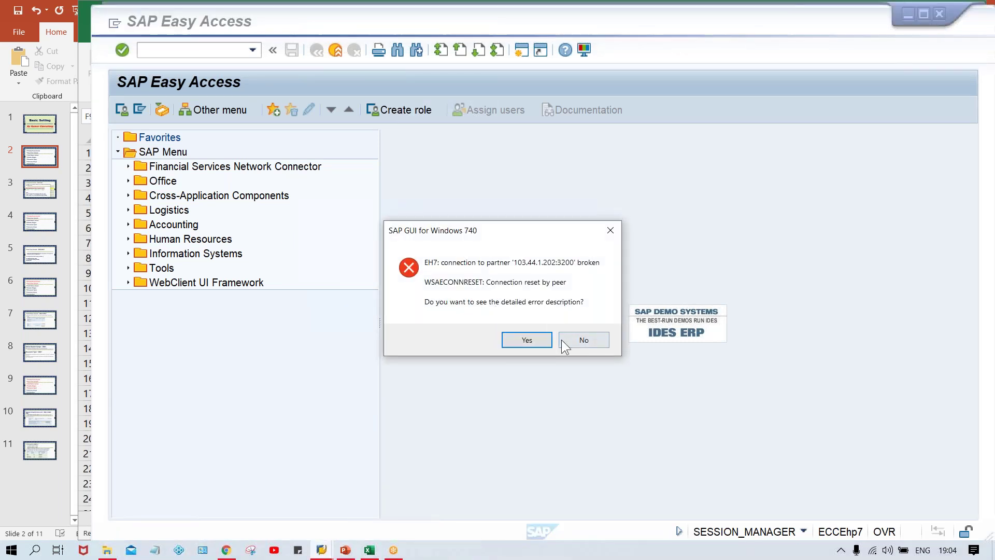
pyautogui.click(563, 340)
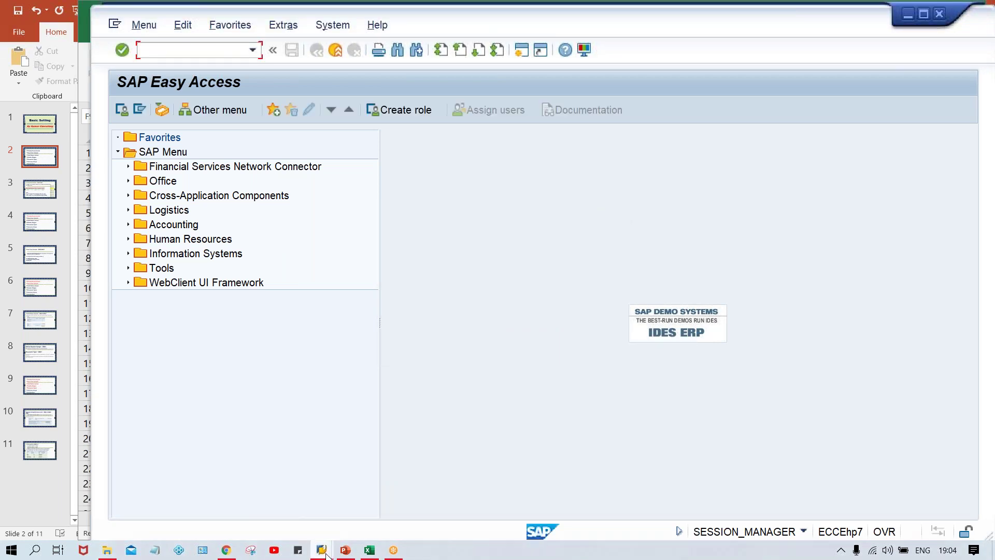
# Step: Switch to SAP Logon and open the logon screen of the saved system connection
pyautogui.moveTo(325, 553)
pyautogui.click(321, 517)
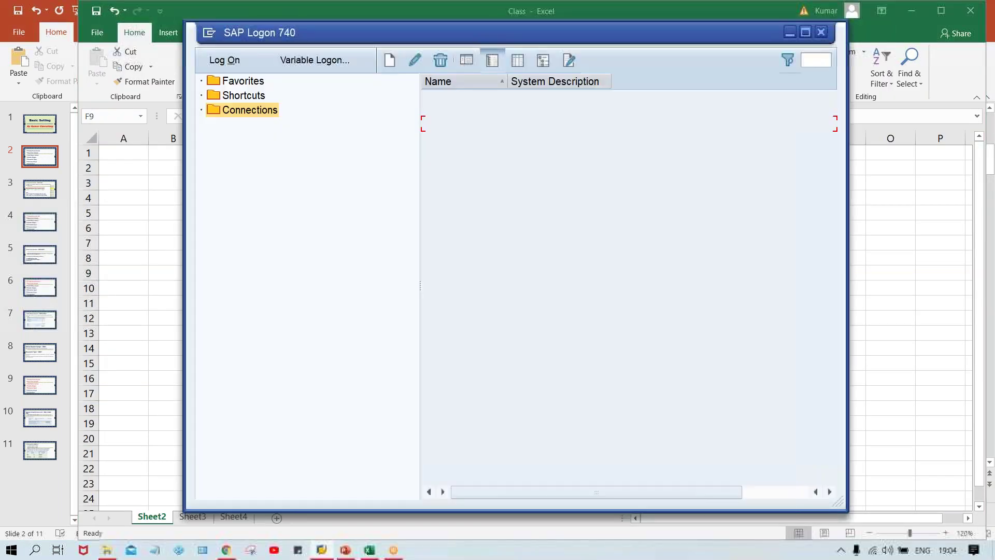
pyautogui.doubleClick(469, 125)
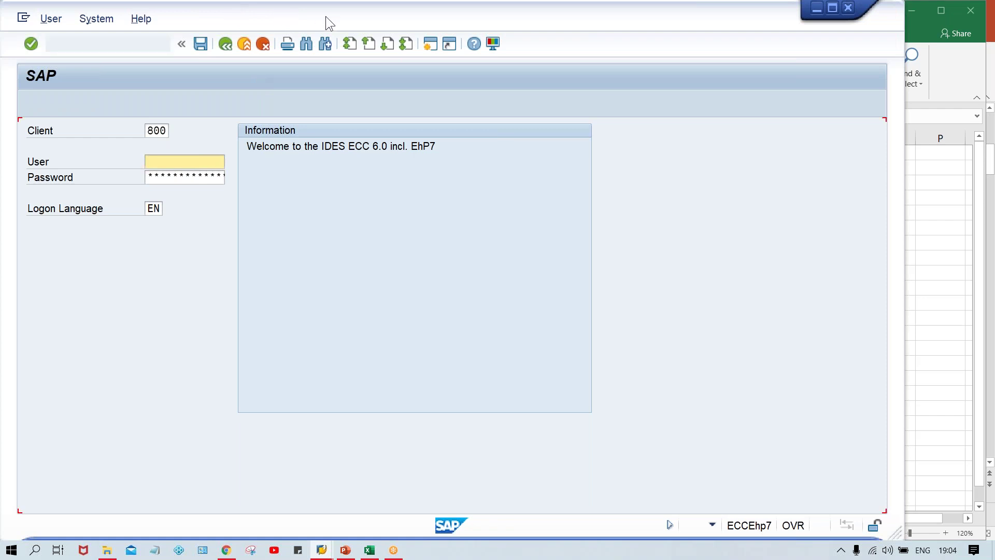
# Step: Try to log on to client 800 with the user name and account password
pyautogui.press('Down')
pyautogui.press('Down')
pyautogui.press('Tab')
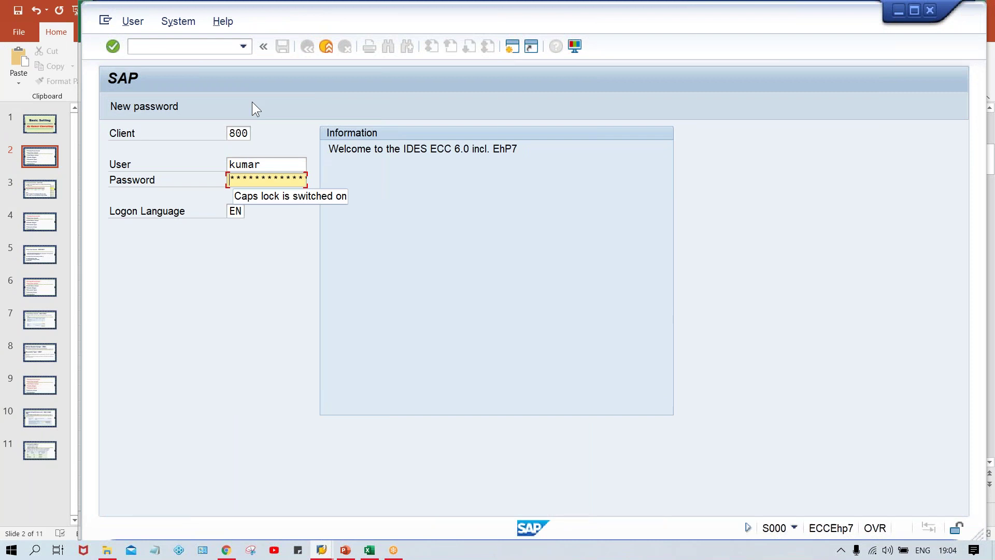
pyautogui.press('capslock')
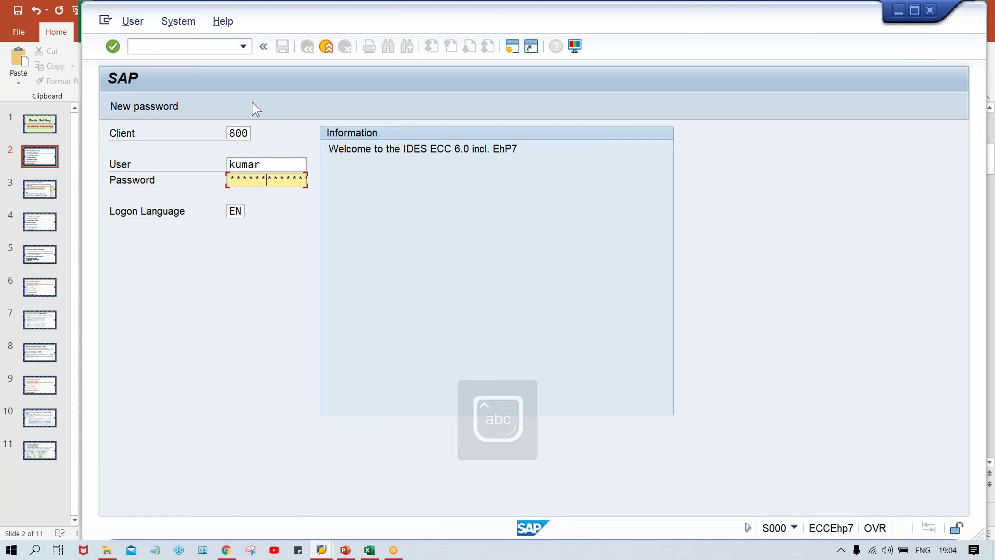
pyautogui.press('Return')
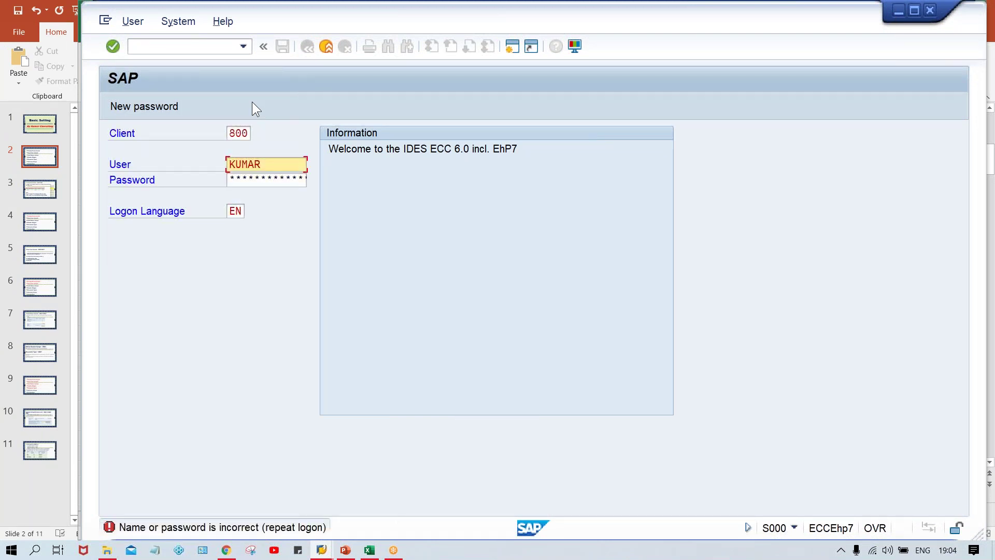
pyautogui.press('Tab')
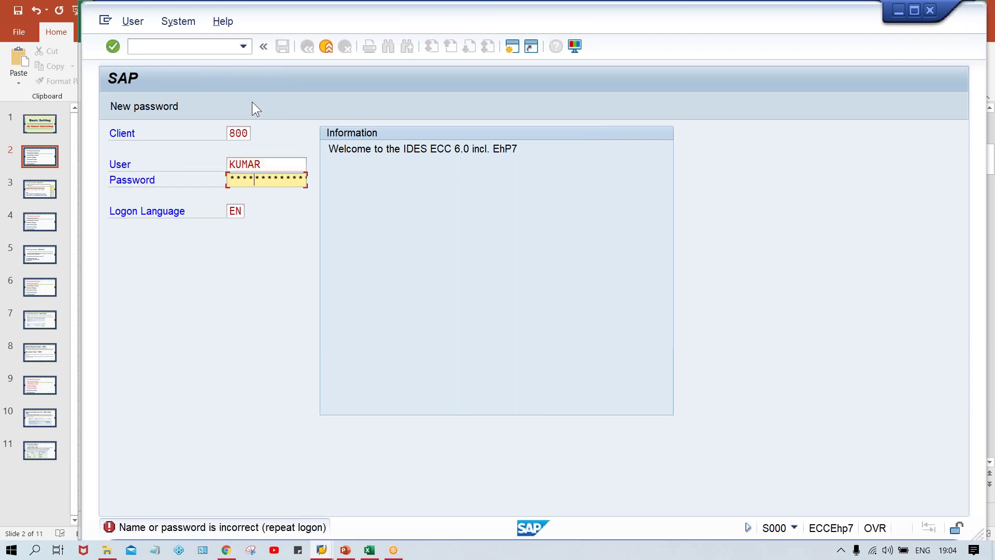
pyautogui.press('Return')
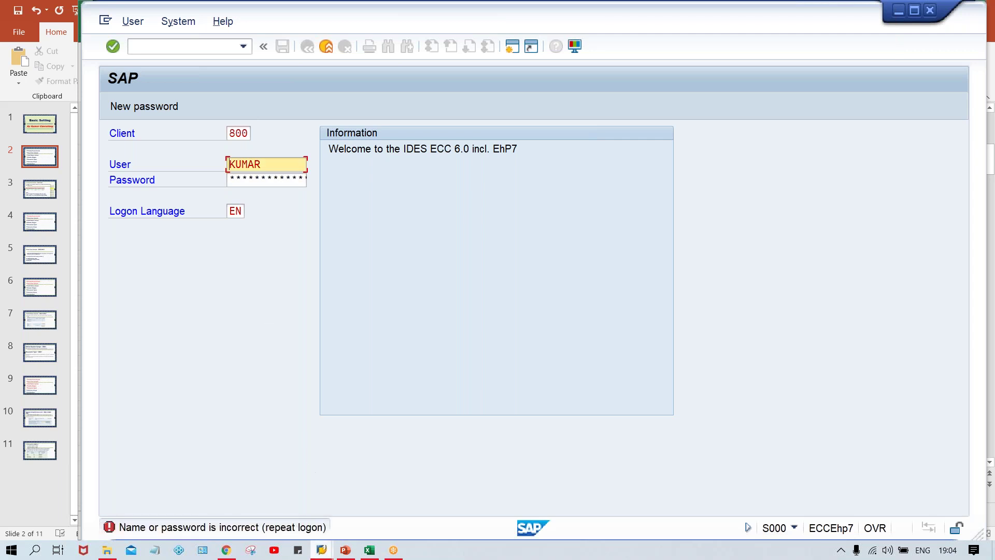
# Step: Switch to SAP Logon, open the logon screen of connection SAP_2, and close the earlier logon window
pyautogui.click(321, 550)
pyautogui.click(288, 510)
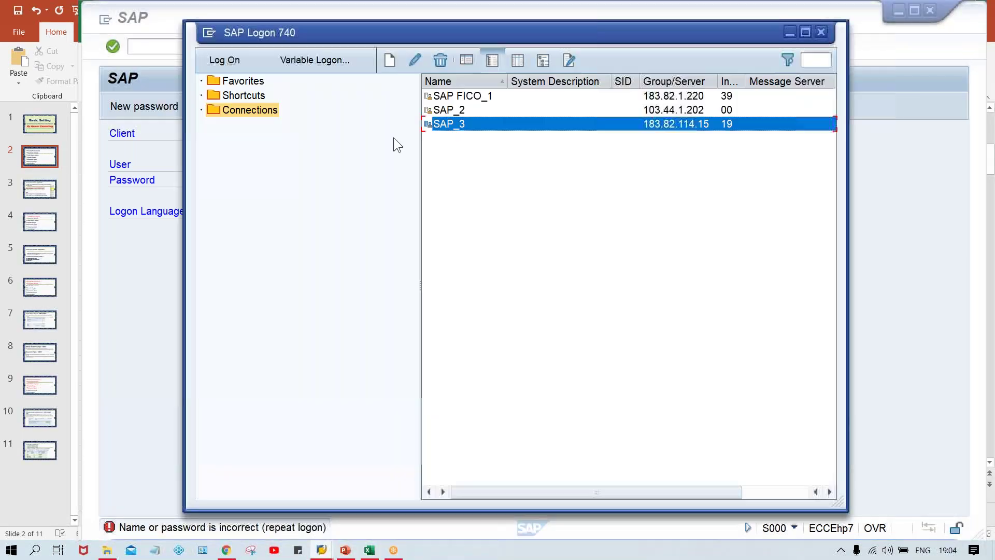
pyautogui.click(452, 110)
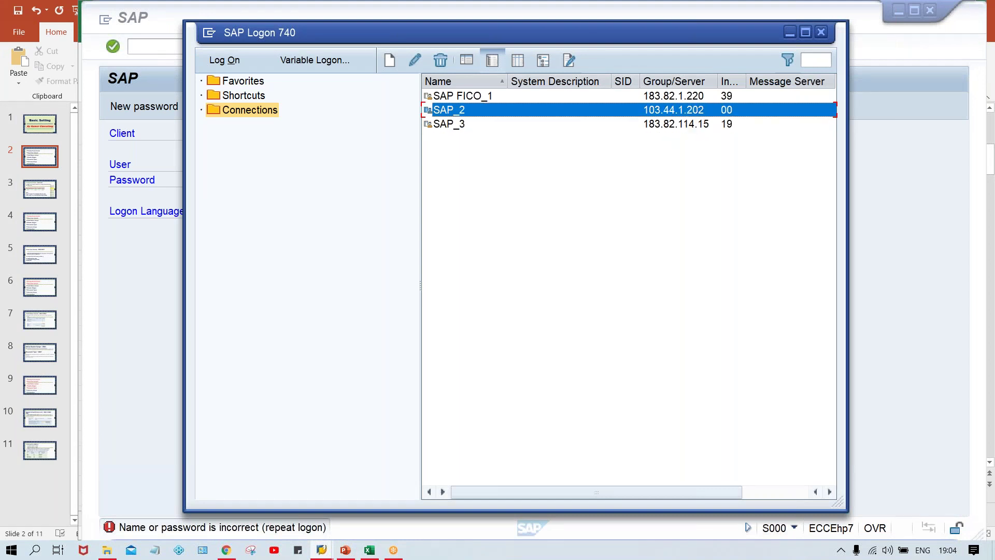
pyautogui.press('Return')
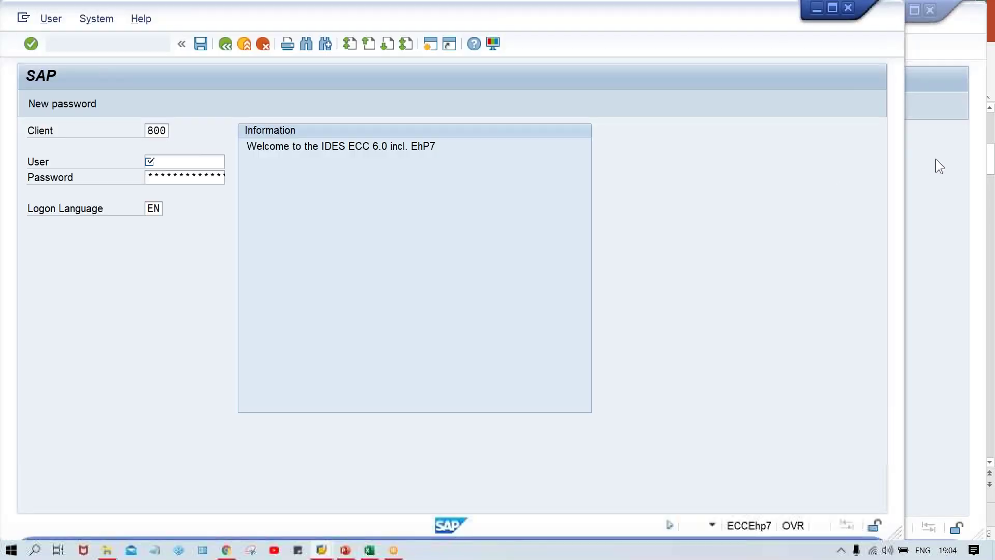
pyautogui.moveTo(628, 25); pyautogui.dragTo(639, 222)
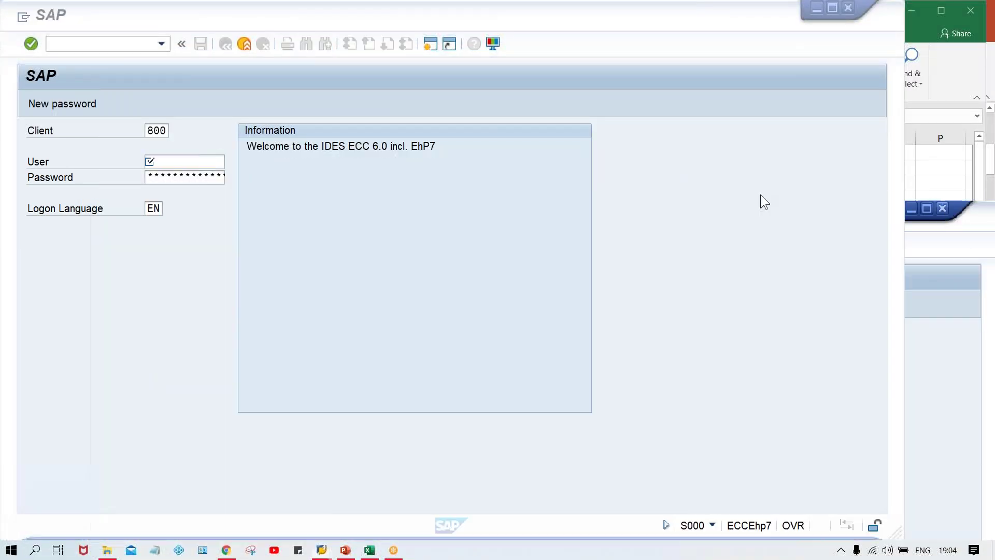
pyautogui.click(943, 209)
pyautogui.moveTo(245, 15); pyautogui.dragTo(328, 18)
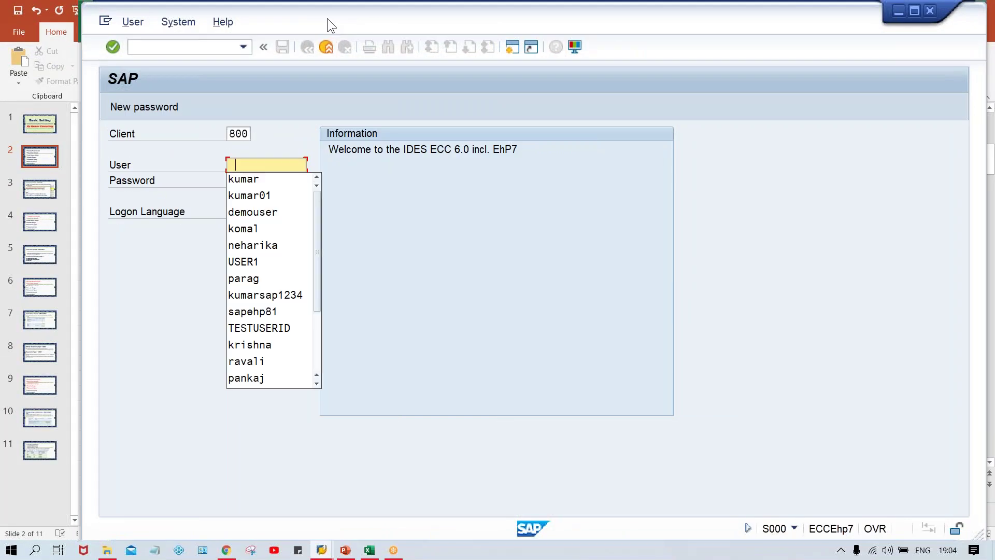
# Step: Log on to client 800 with the user name and account password
pyautogui.write('kumar')
pyautogui.press('Tab')
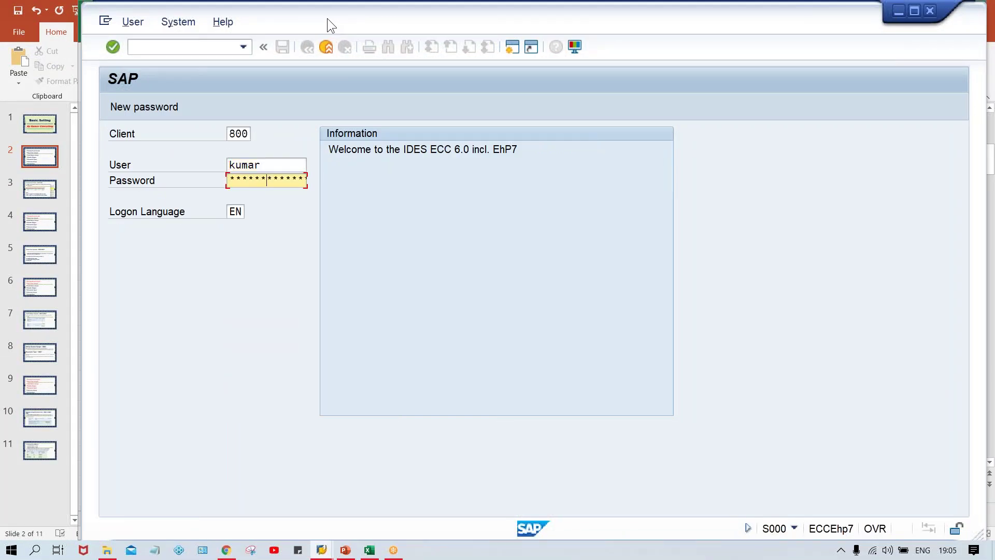
pyautogui.press('Return')
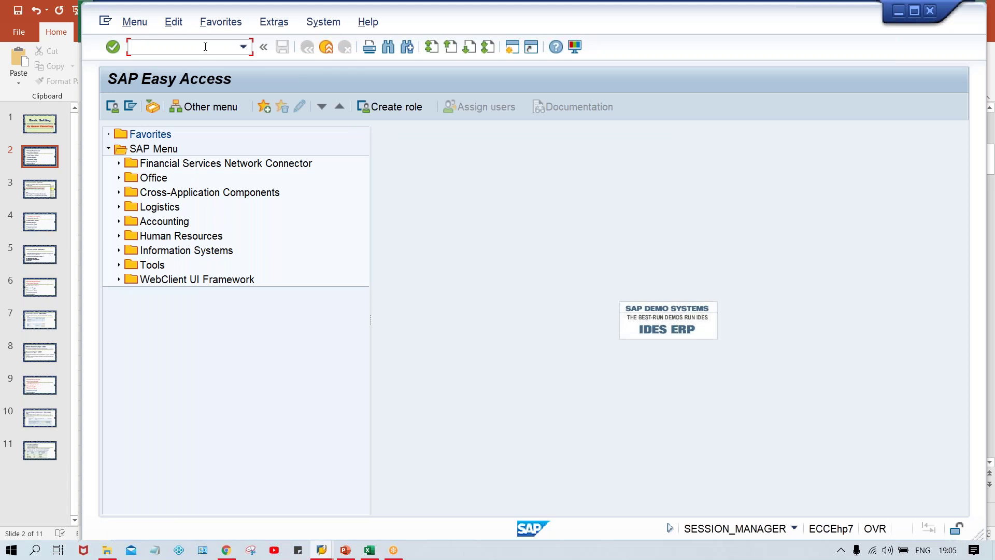
# Step: Run transaction FBN1 to open number range maintenance for accounting documents
pyautogui.click(244, 46)
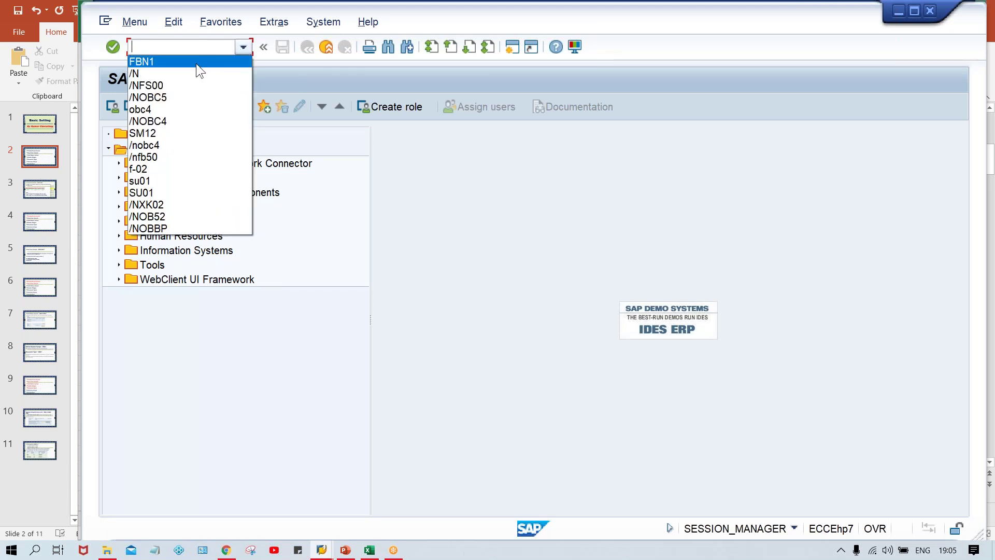
pyautogui.click(196, 63)
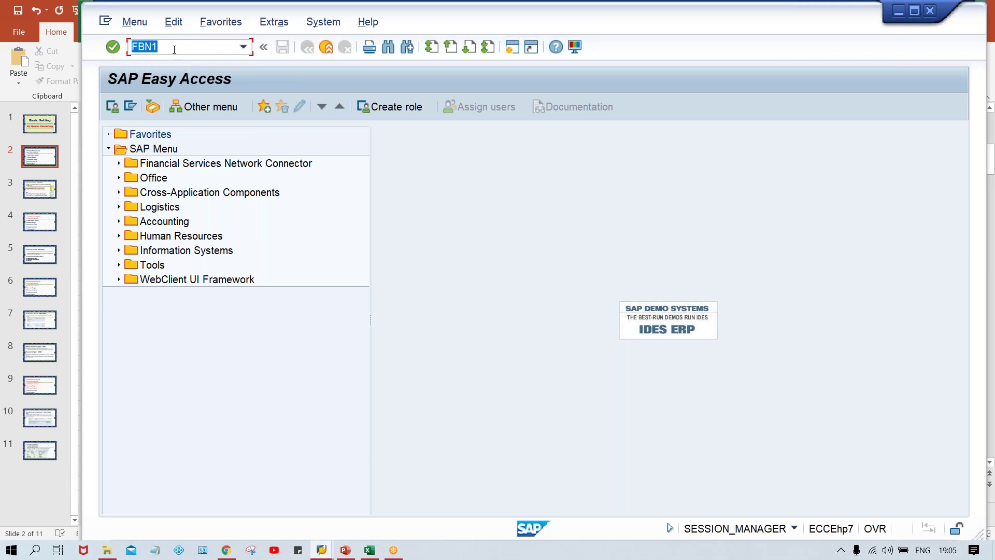
pyautogui.click(243, 47)
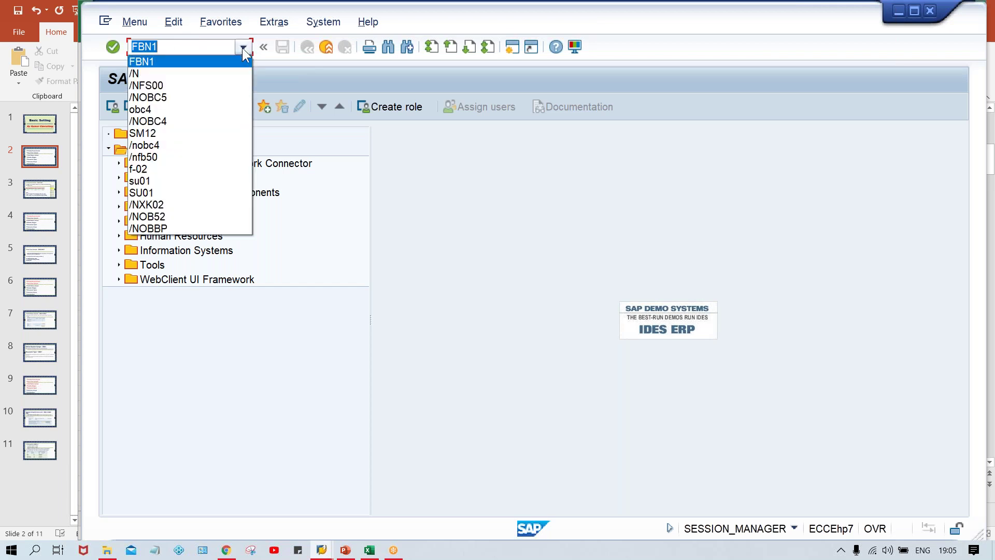
pyautogui.click(194, 43)
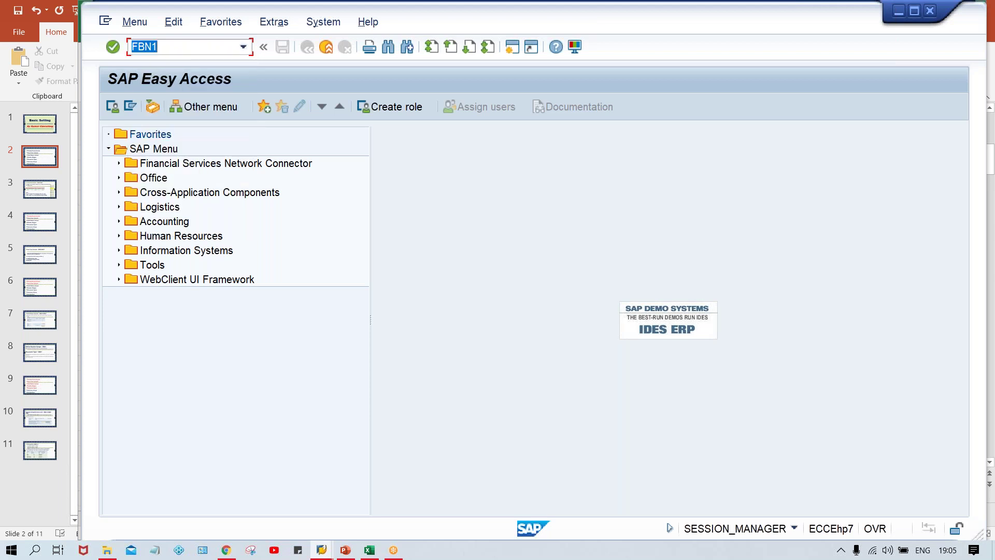
pyautogui.click(247, 45)
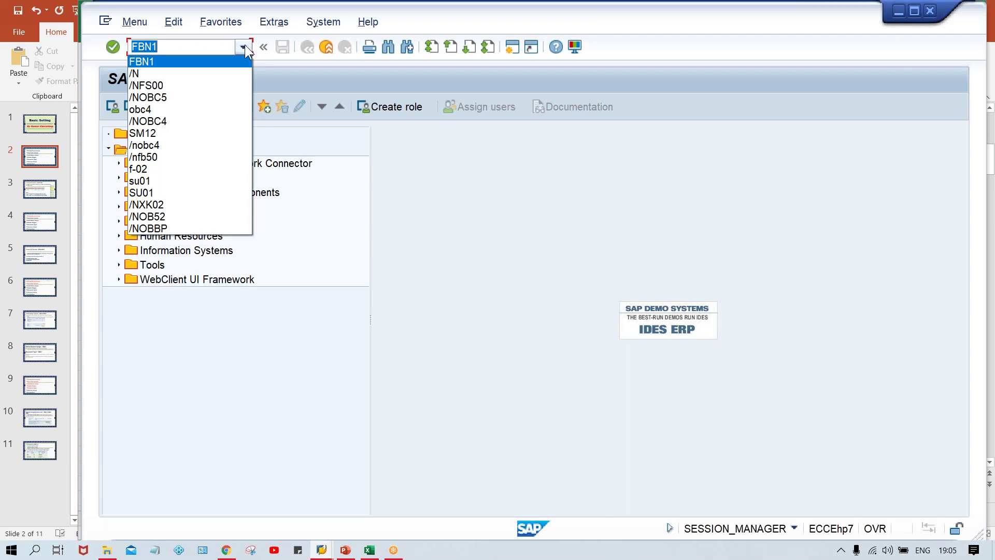
pyautogui.click(222, 62)
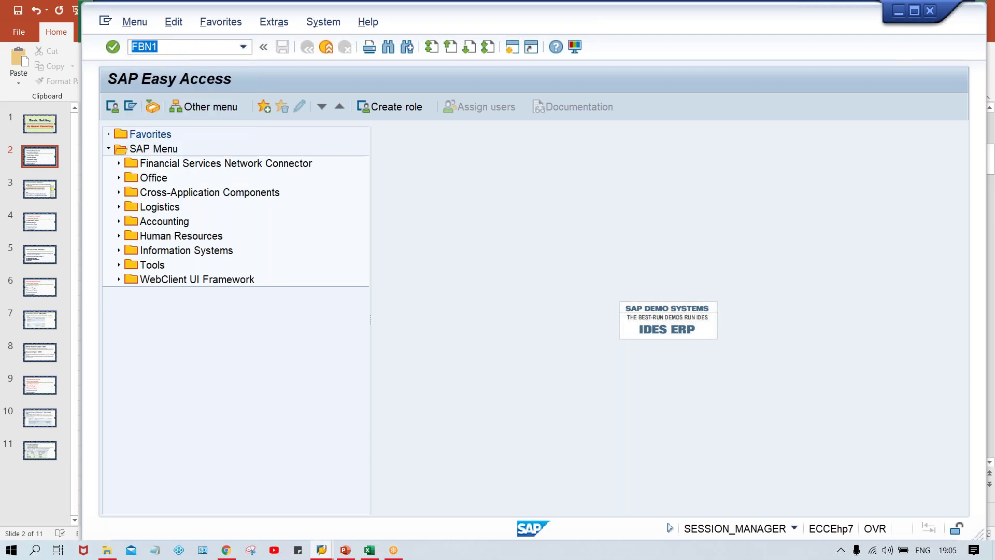
pyautogui.press('Return')
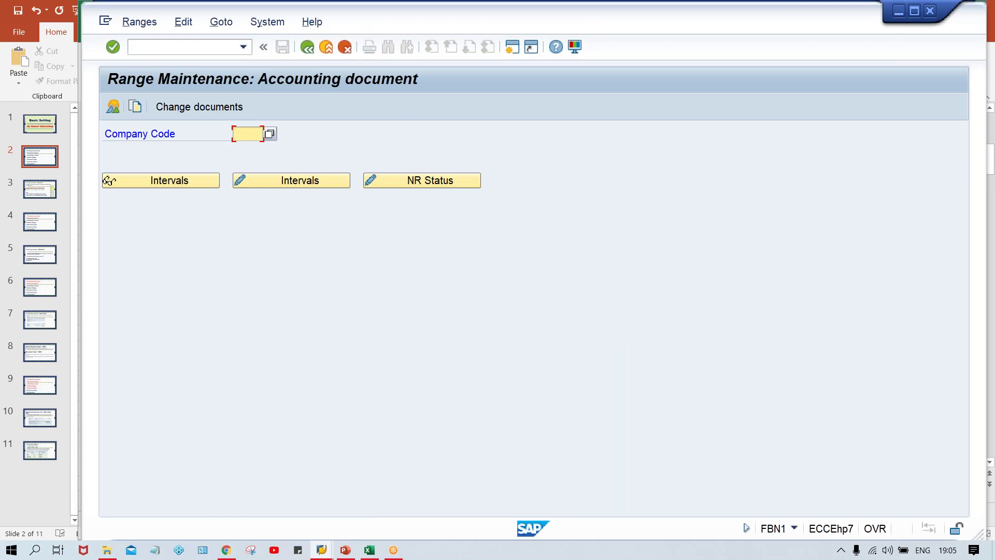
# Step: Enter company code TM00 and open its number range intervals for editing
pyautogui.press('capslock')
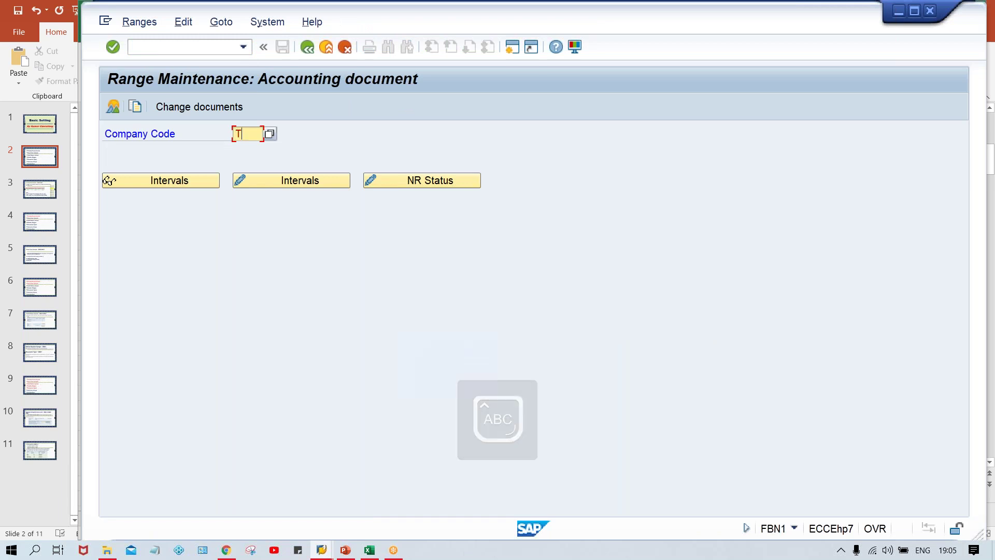
pyautogui.write('TM00')
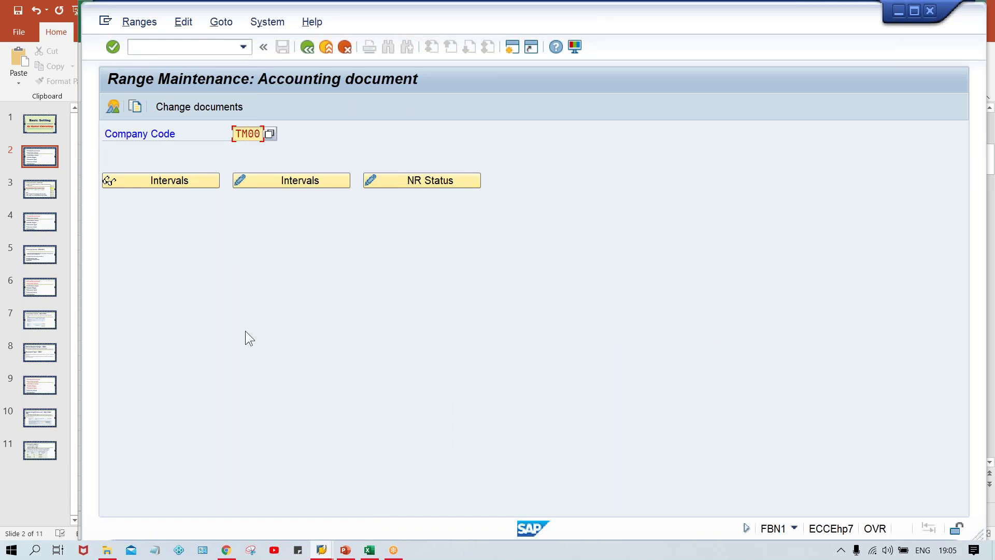
pyautogui.click(298, 178)
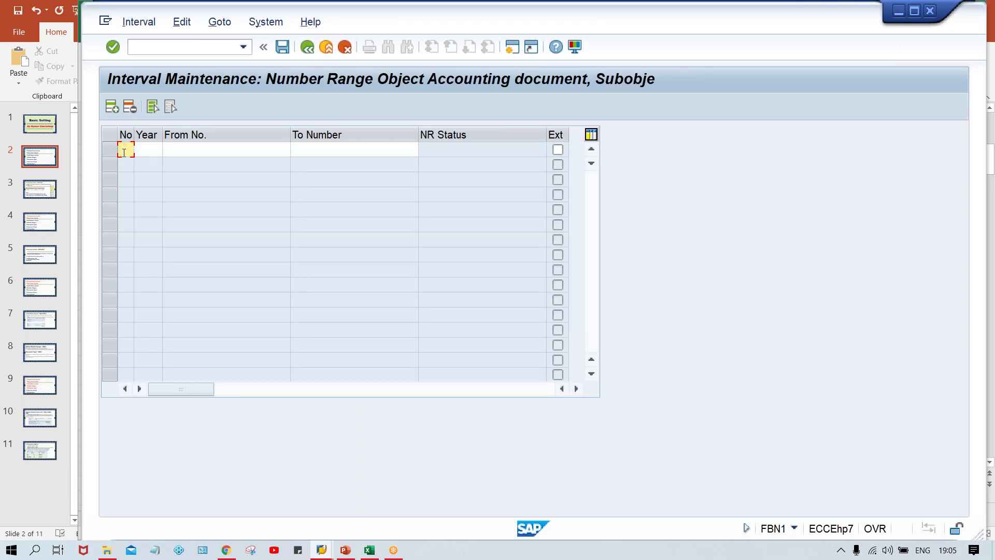
# Step: Define number range interval 01 for year 2020, from number 1000 to number 1999
pyautogui.write('01')
pyautogui.press('Tab')
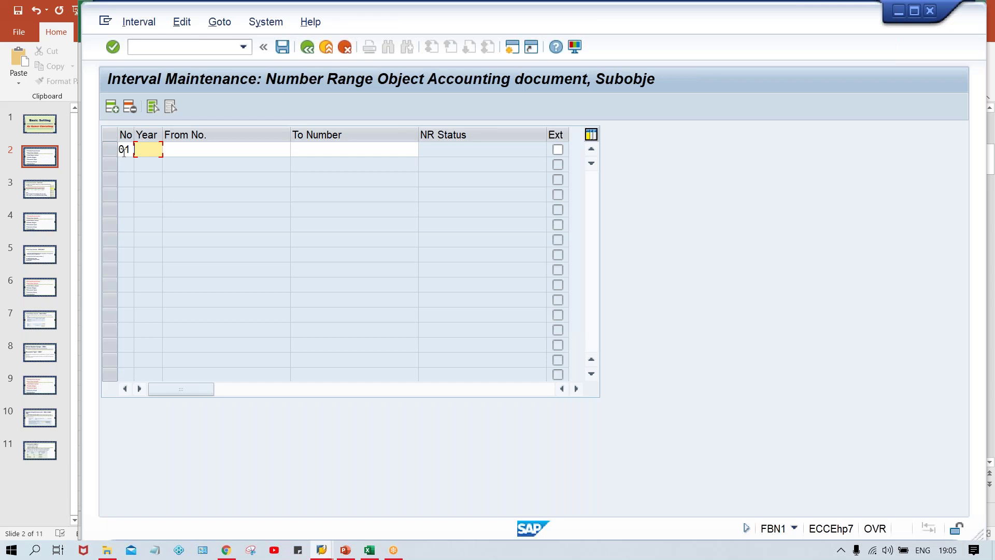
pyautogui.write('2020')
pyautogui.press('Tab')
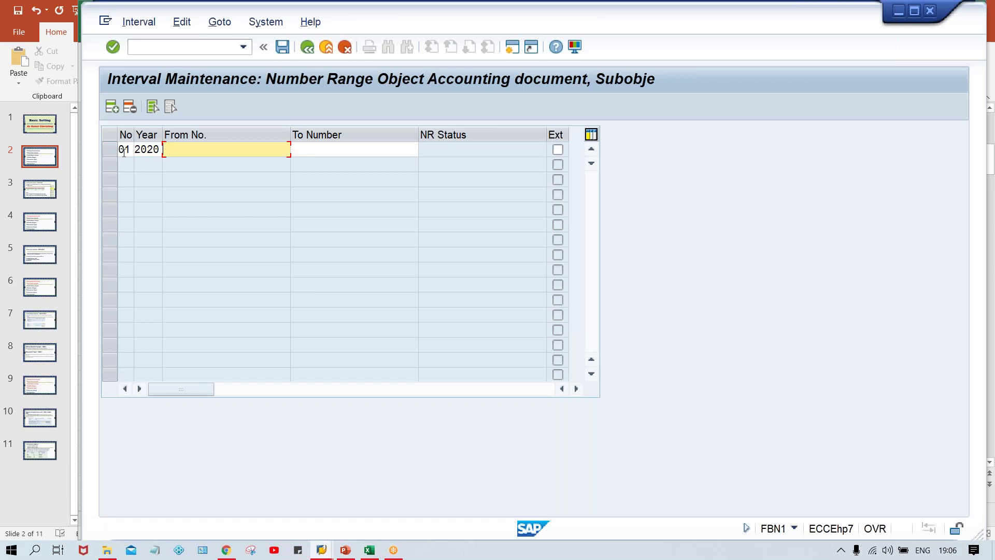
pyautogui.write('1000')
pyautogui.press('Tab')
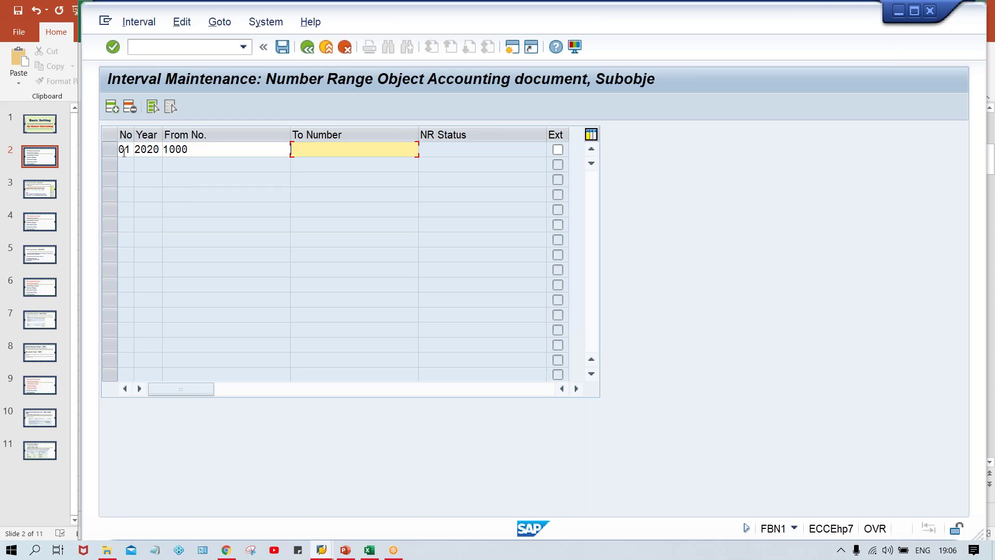
pyautogui.write('1999')
pyautogui.press('Return')
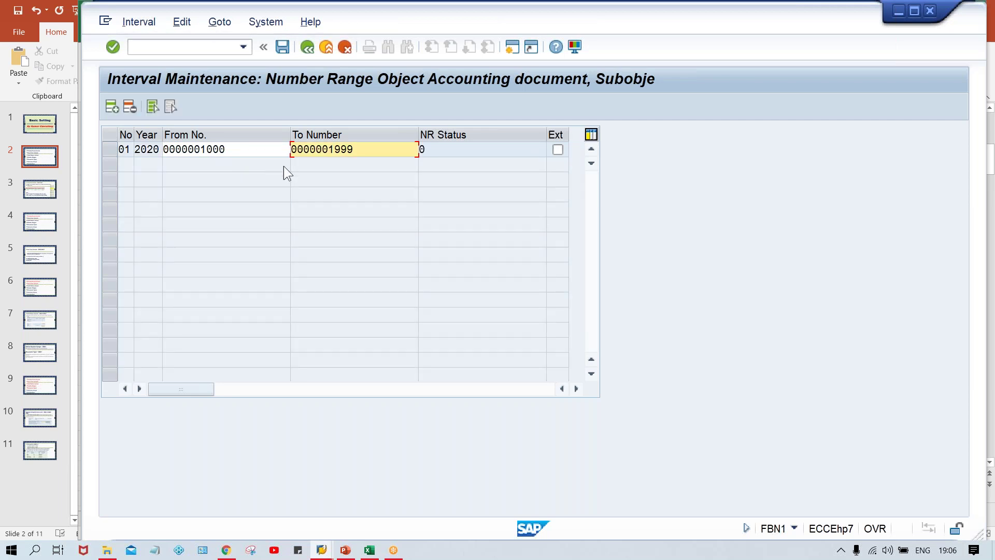
# Step: Save the 2020 number range interval and acknowledge the interval transport notice
pyautogui.click(245, 149)
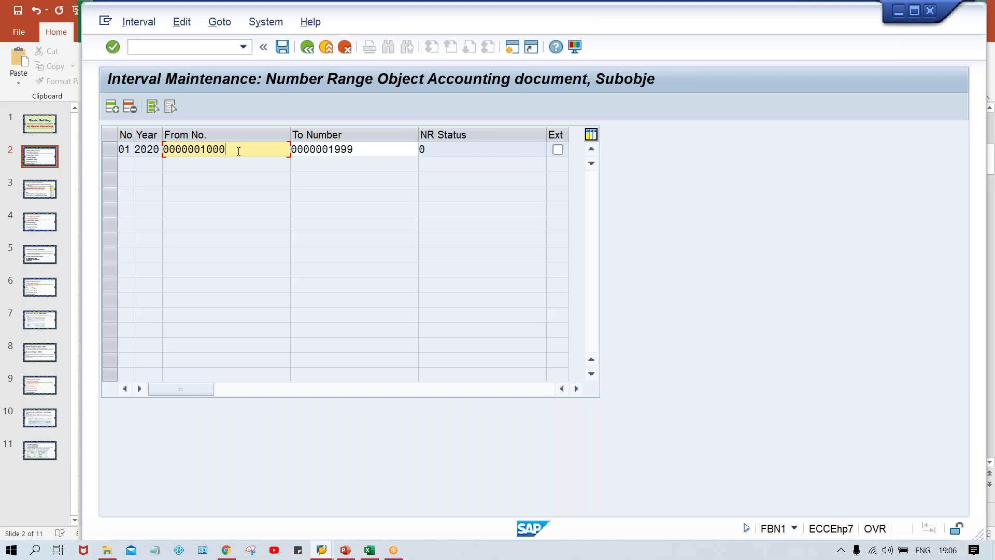
pyautogui.hotkey('ctrl', 's')
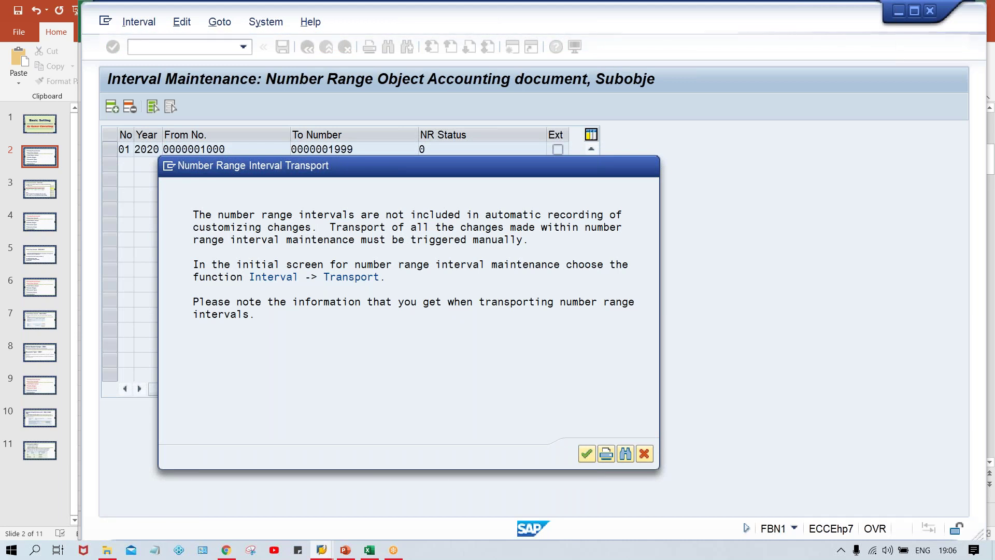
pyautogui.press('Return')
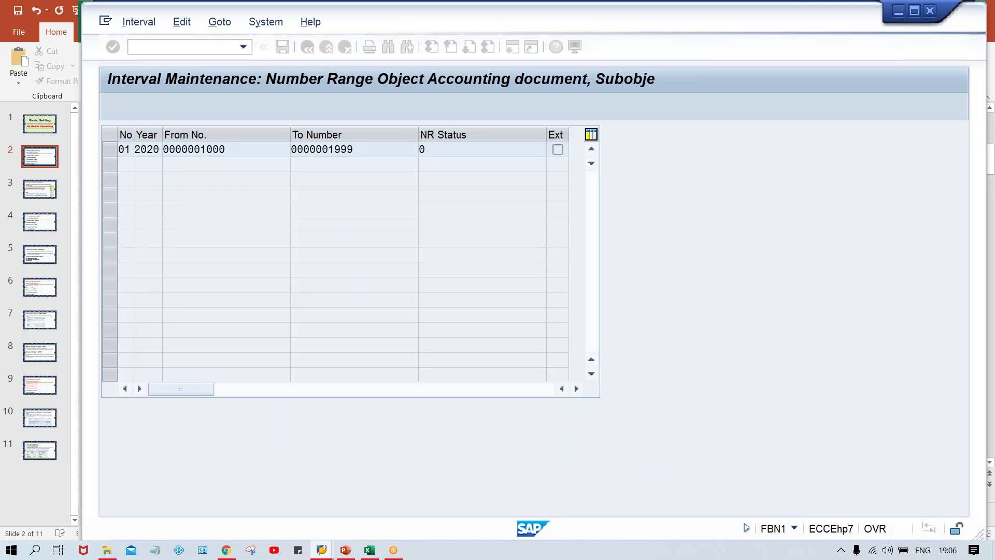
pyautogui.click(147, 149)
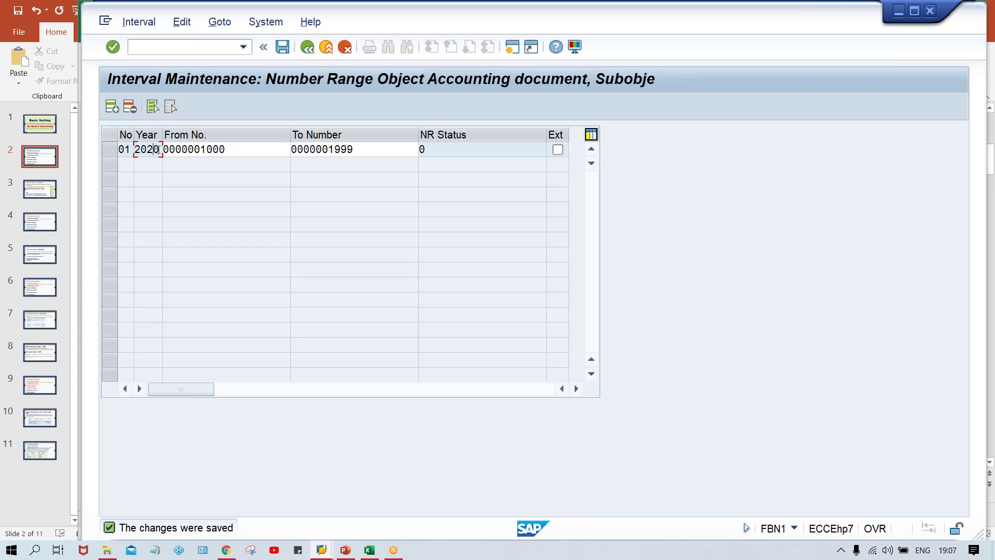
pyautogui.click(231, 149)
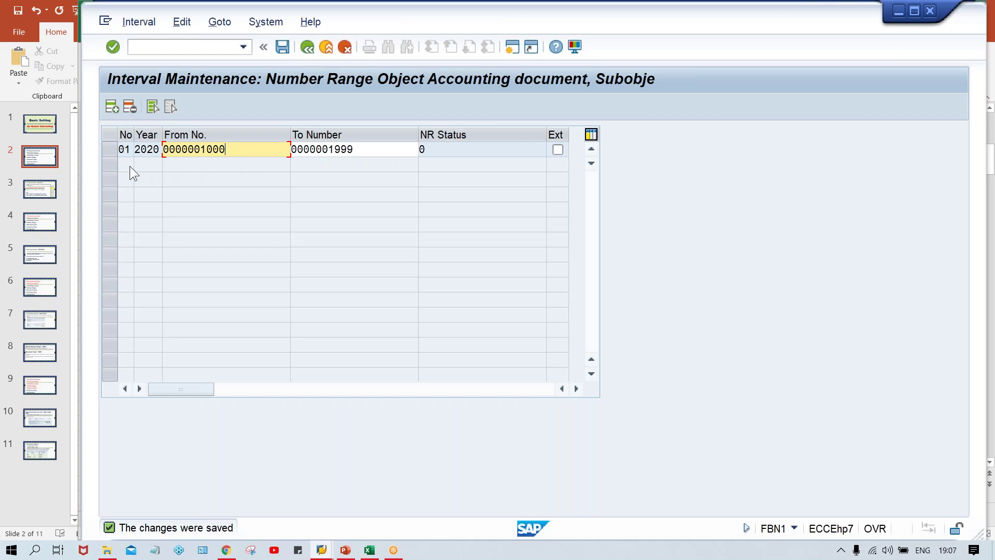
# Step: Add another number range interval 01 for year 2021, from number 1000 to number 1999
pyautogui.click(111, 108)
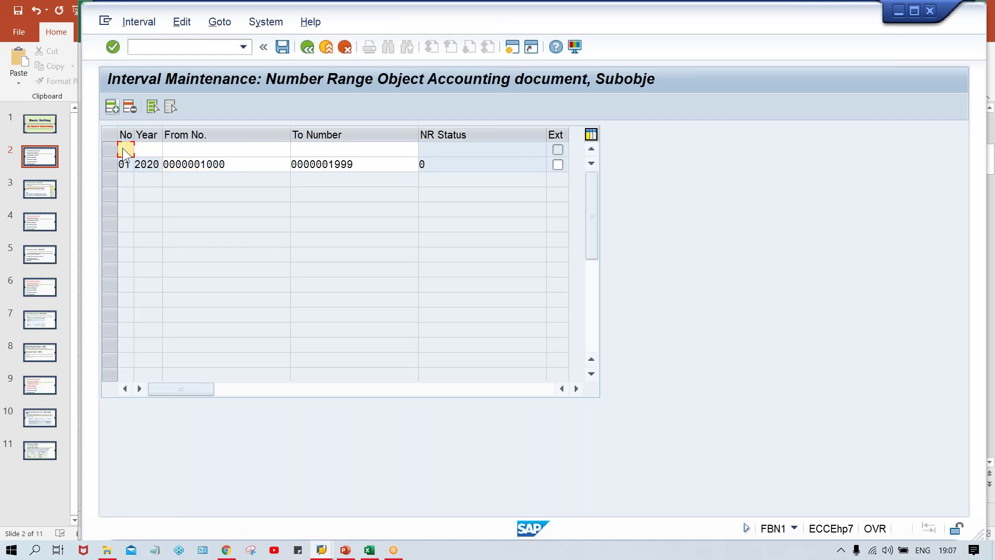
pyautogui.write('01')
pyautogui.press('Tab')
pyautogui.write('2021')
pyautogui.press('Tab')
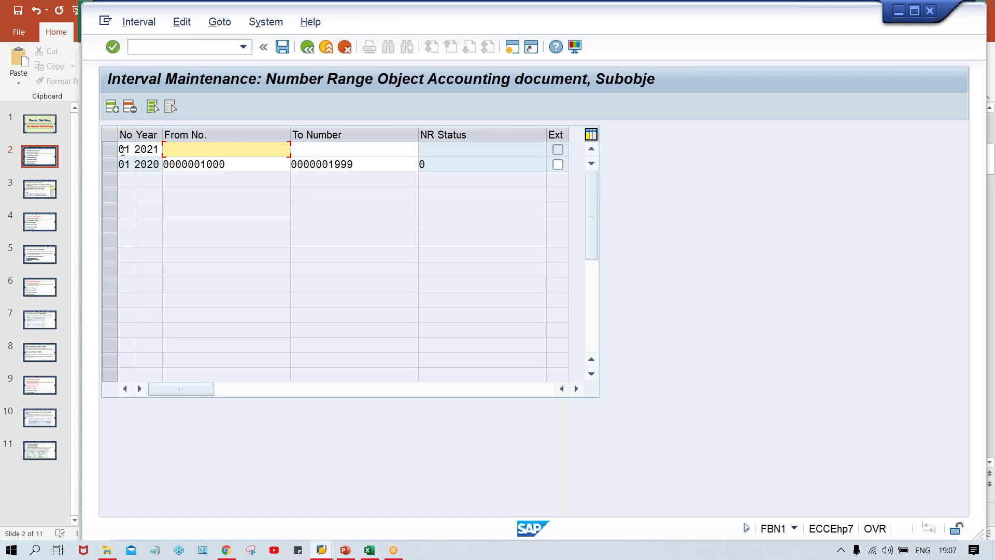
pyautogui.write('1000')
pyautogui.press('Tab')
pyautogui.write('1')
pyautogui.press('Down')
pyautogui.press('Return')
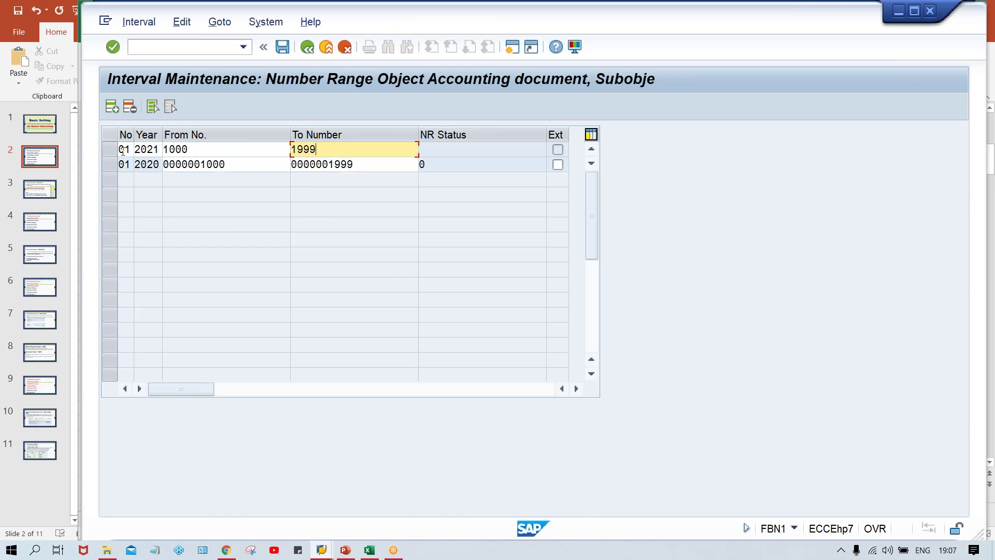
pyautogui.press('Return')
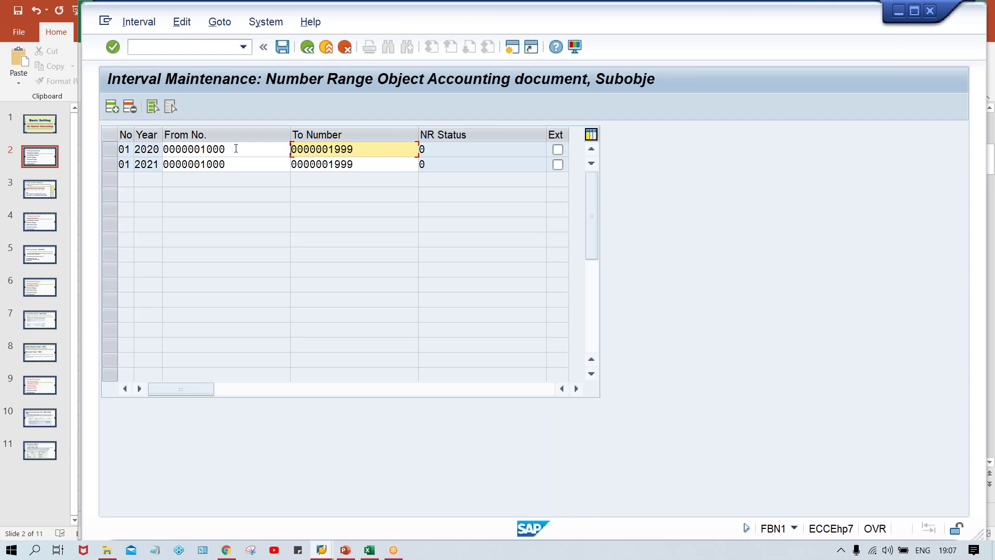
# Step: Compare the starting numbers of the two intervals and select the 2021 interval row
pyautogui.click(236, 149)
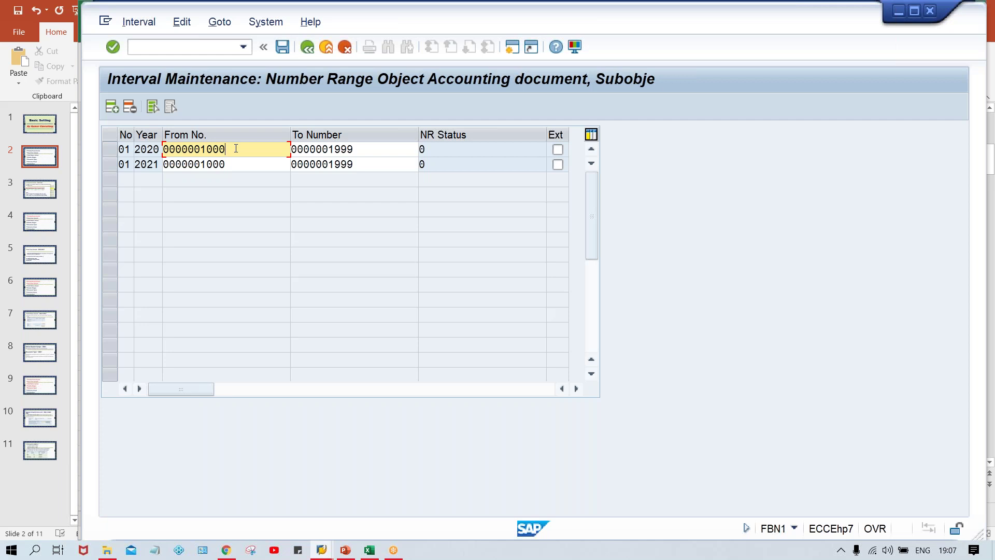
pyautogui.click(112, 162)
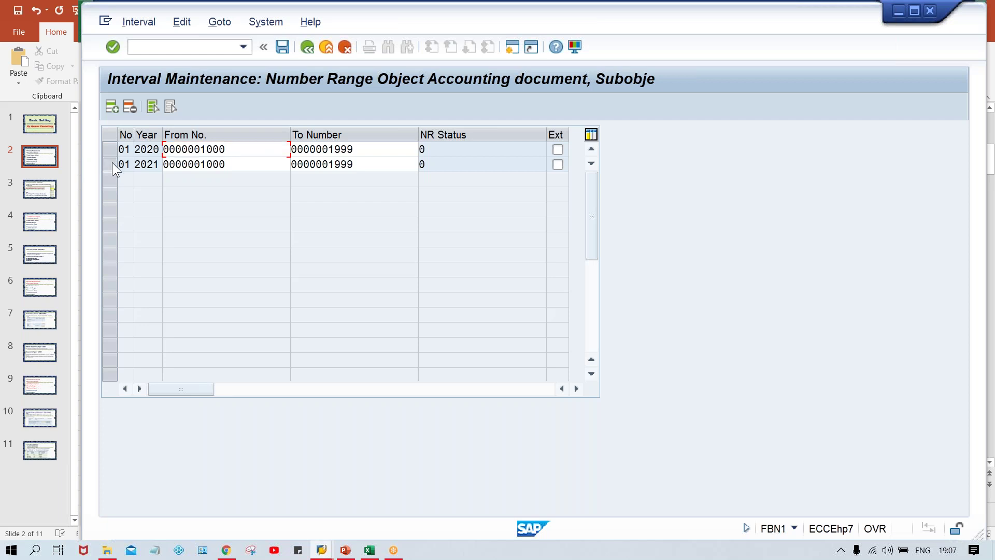
pyautogui.click(240, 163)
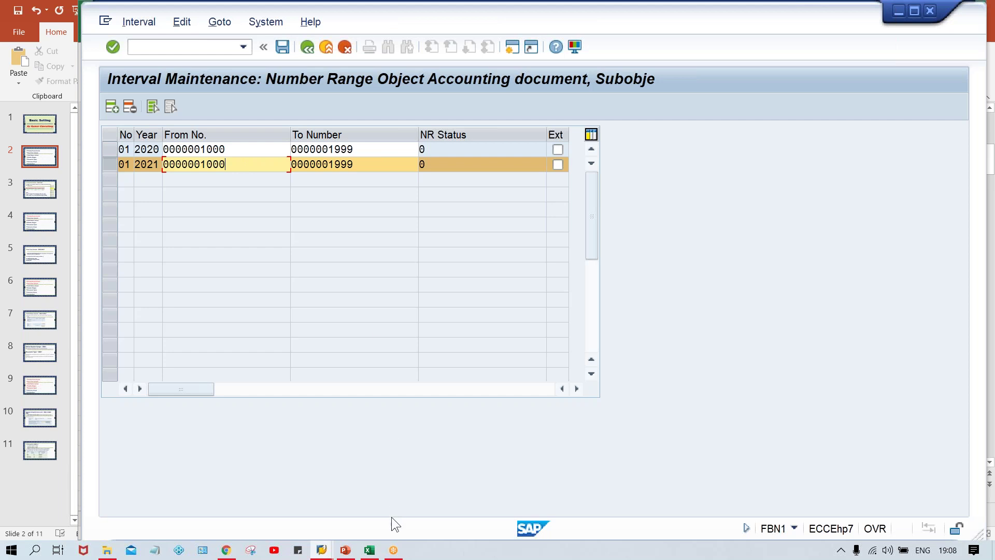
# Step: Switch to the Class workbook in Excel and enter the example document number 1005 in both G7 and H7
pyautogui.click(369, 550)
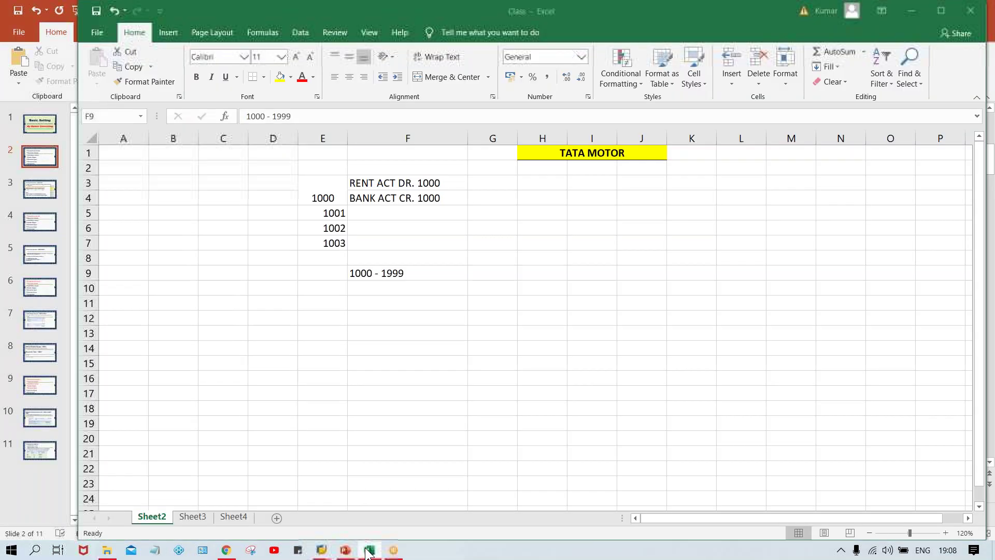
pyautogui.click(502, 237)
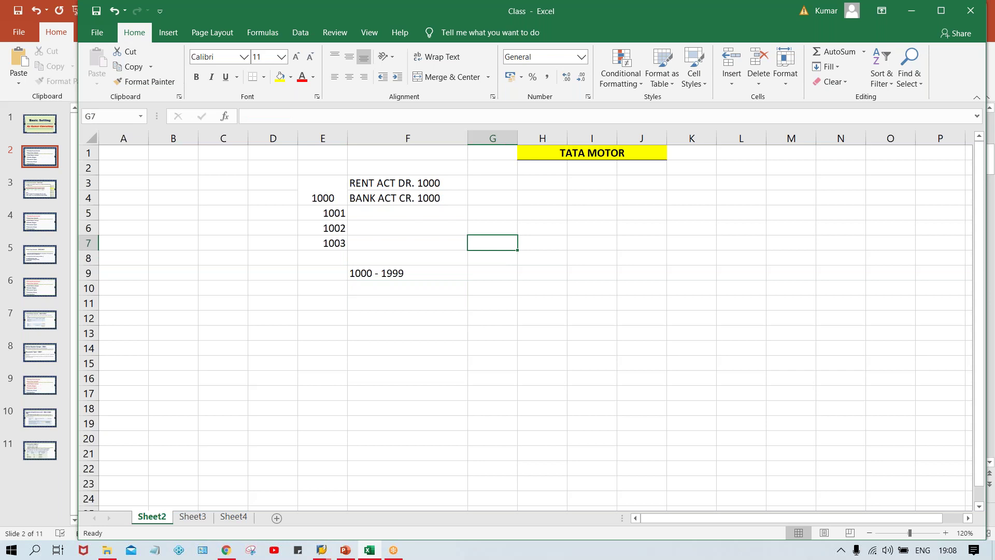
pyautogui.write('1005')
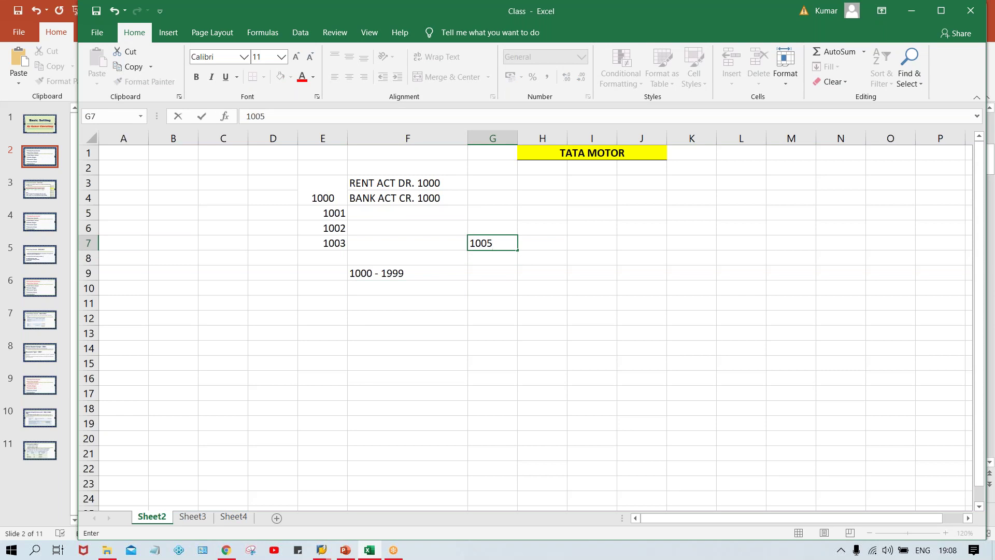
pyautogui.press('Tab')
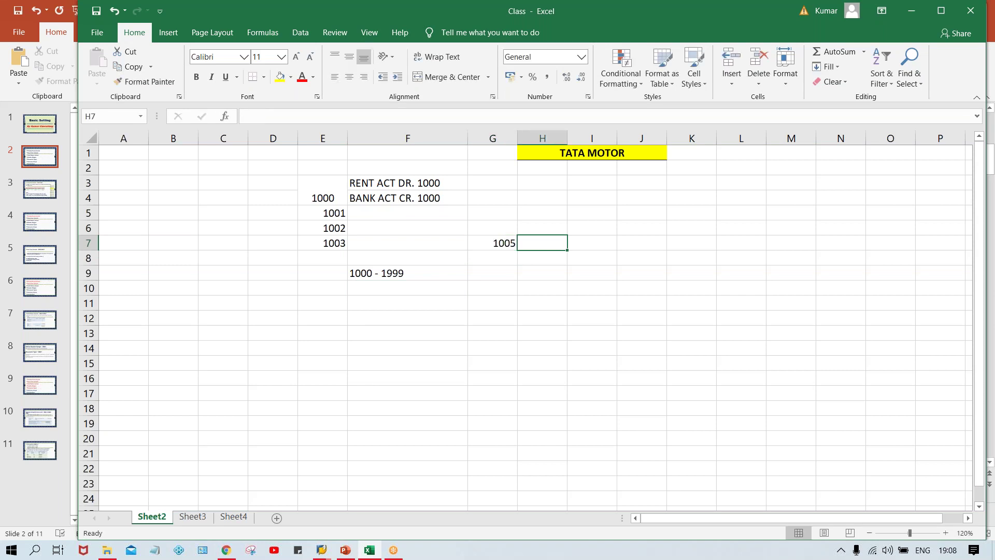
pyautogui.write('1005')
pyautogui.press('Return')
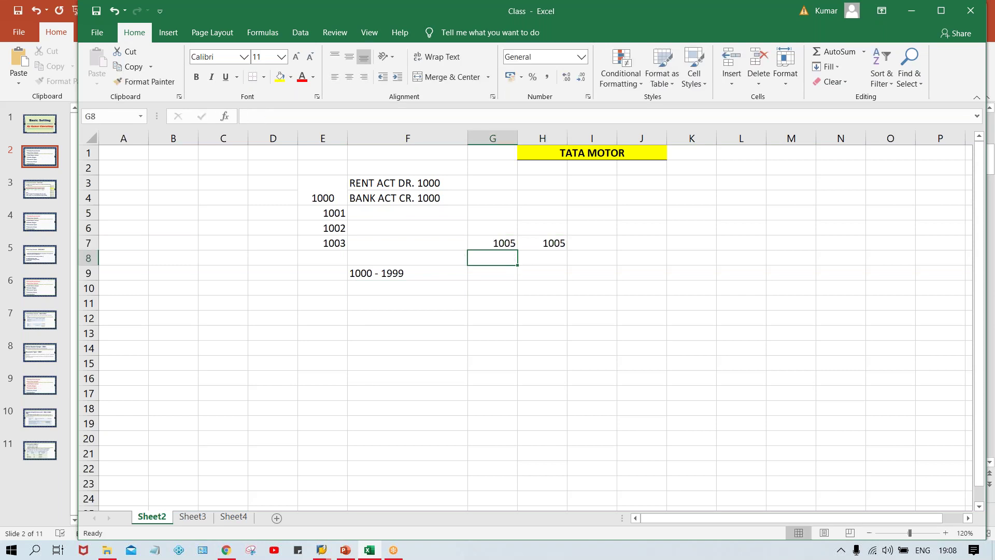
pyautogui.click(546, 247)
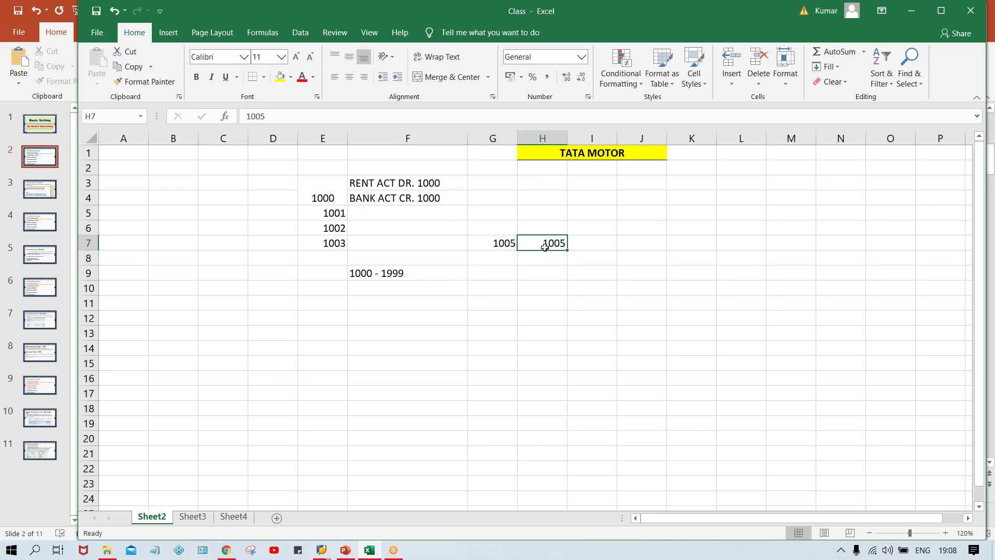
pyautogui.click(497, 245)
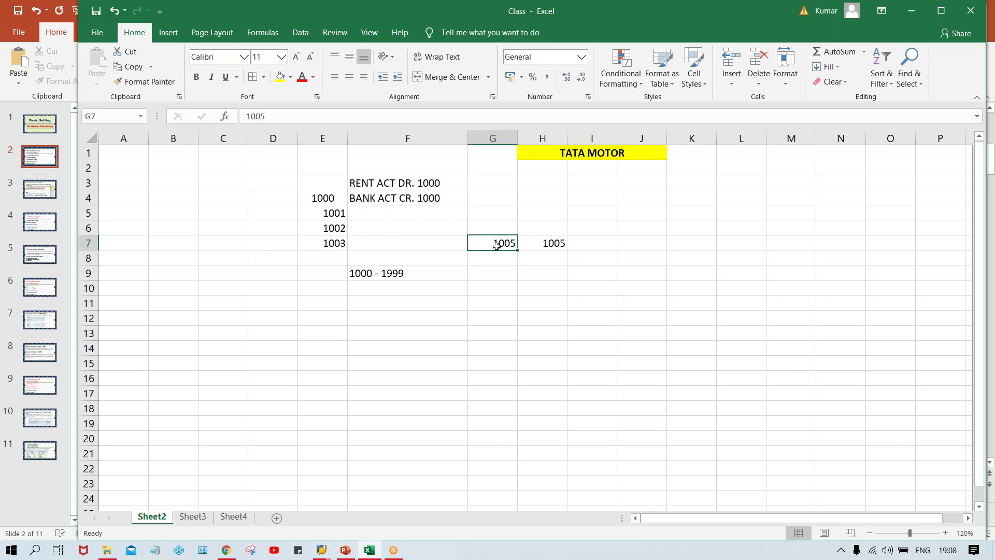
pyautogui.click(550, 245)
pyautogui.click(491, 247)
pyautogui.click(495, 224)
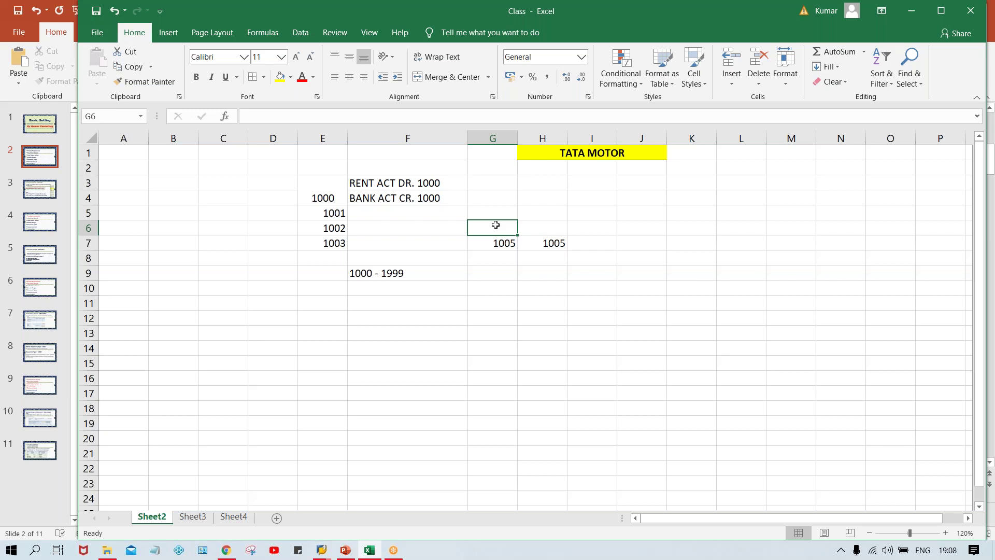
pyautogui.click(493, 244)
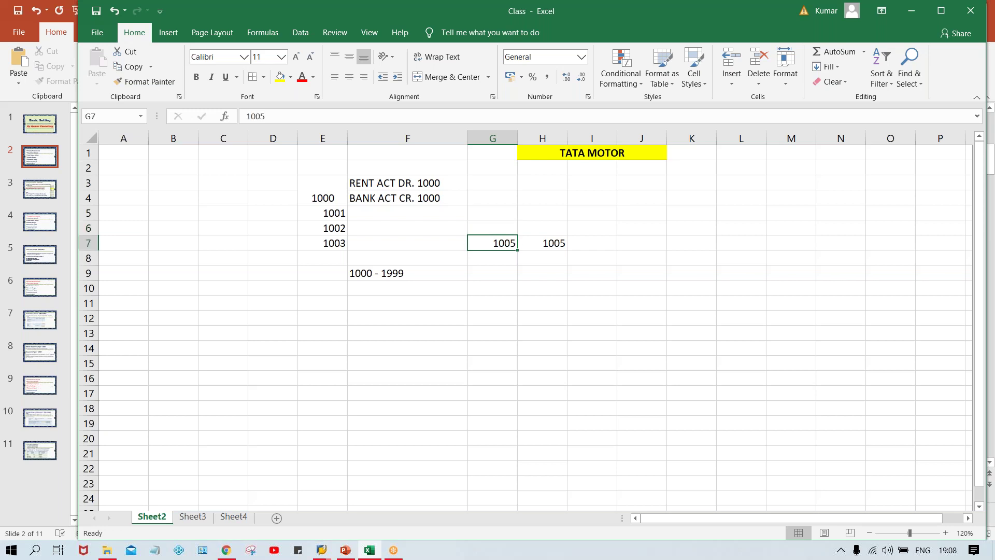
# Step: Label the first example number with company code TM00 in G5 and year 2020 in G6
pyautogui.moveTo(493, 213)
pyautogui.mouseDown()
pyautogui.moveTo(493, 234)
pyautogui.moveTo(494, 214)
pyautogui.mouseUp()
pyautogui.write('TM00')
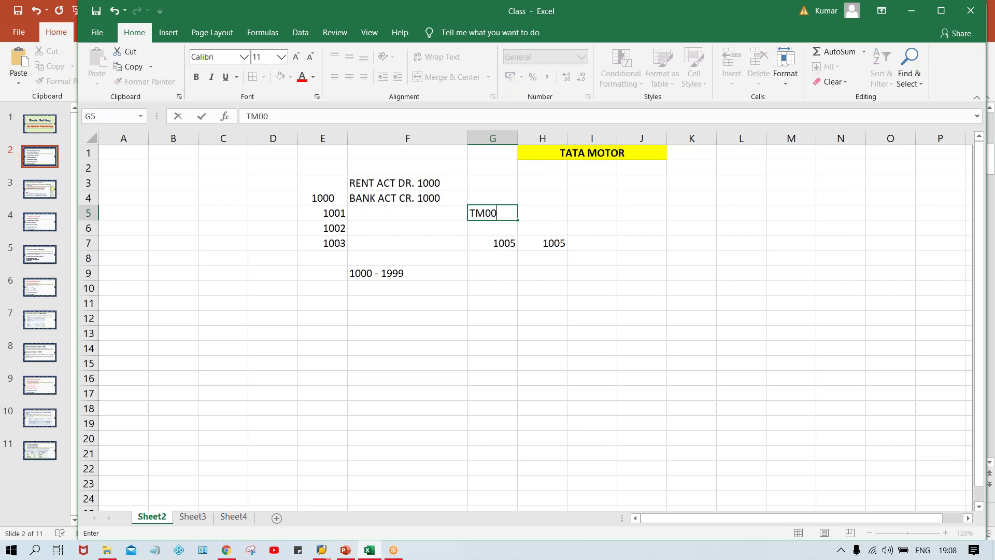
pyautogui.press('Return')
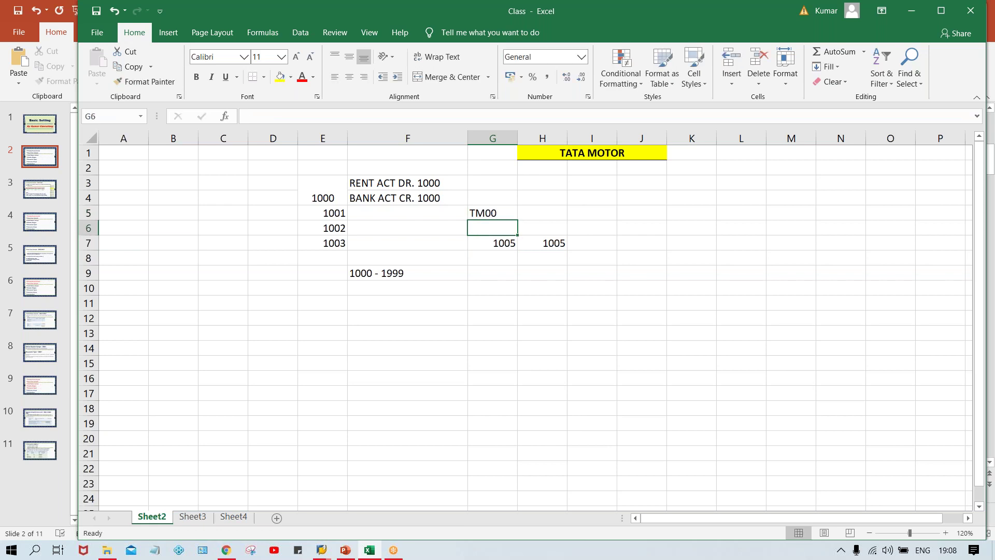
pyautogui.write('200')
pyautogui.press('BackSpace')
pyautogui.write('20')
pyautogui.press('Return')
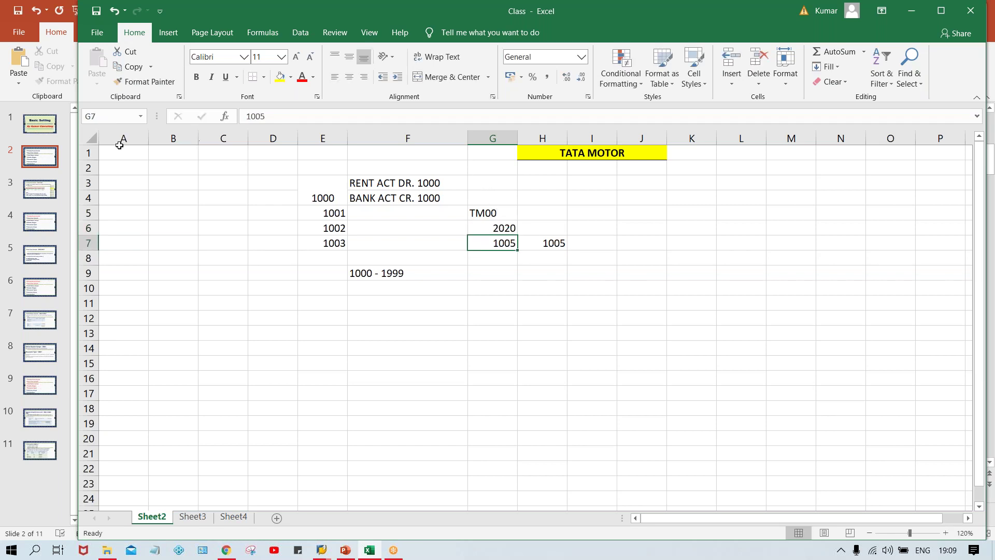
# Step: Center the contents of all cells on Sheet2 horizontally
pyautogui.click(90, 140)
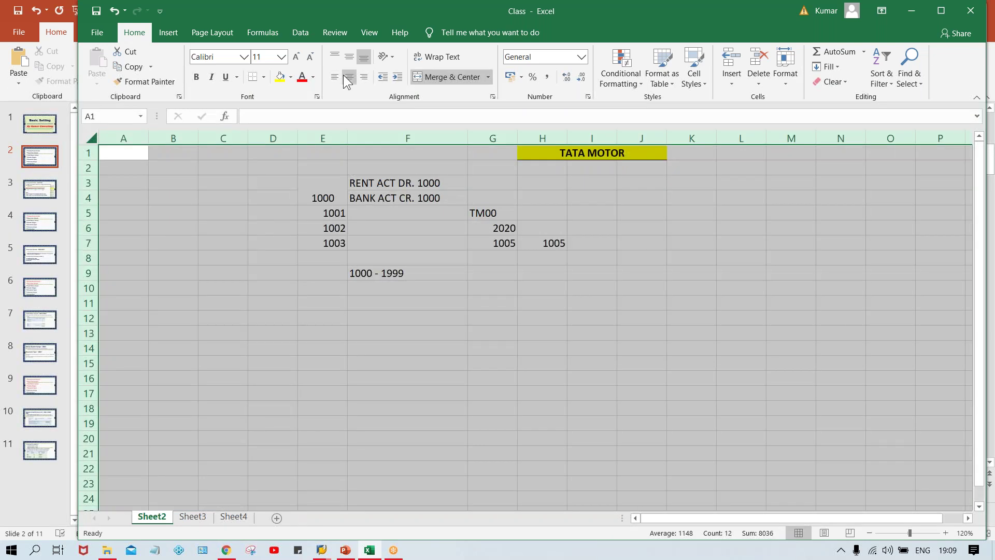
pyautogui.click(346, 77)
pyautogui.click(543, 348)
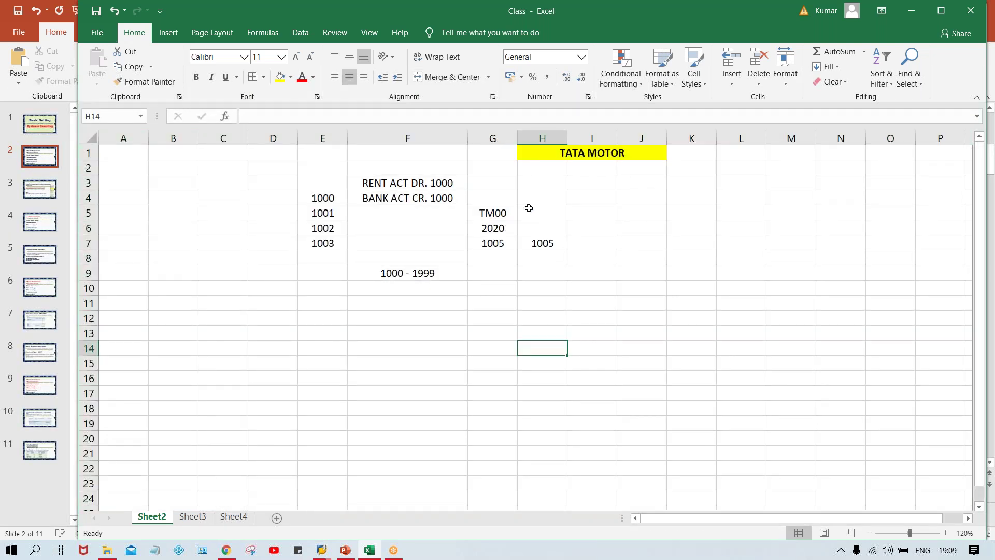
# Step: Label the second example number with company code TM00 in H5 and year 2021 in H6, and compare both columns
pyautogui.click(529, 208)
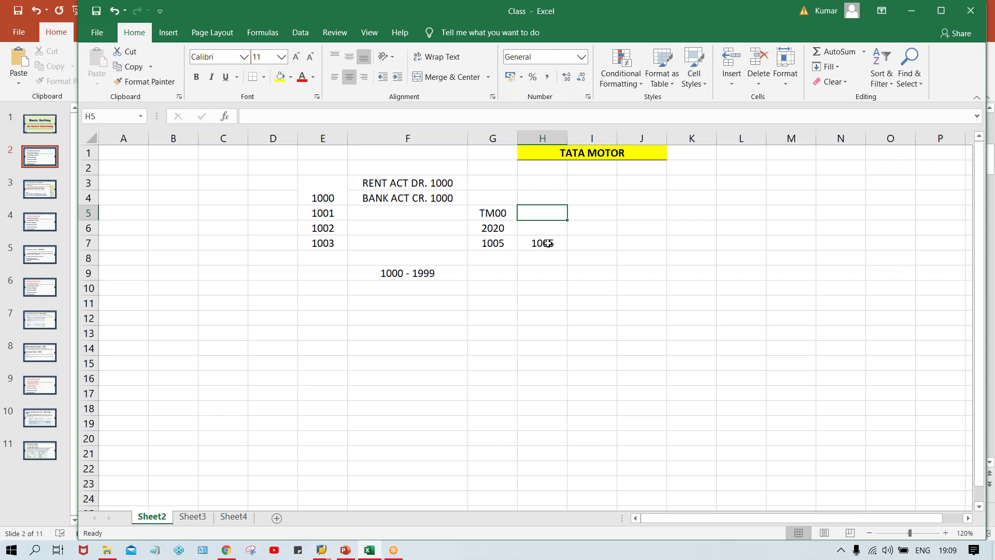
pyautogui.write('TM00')
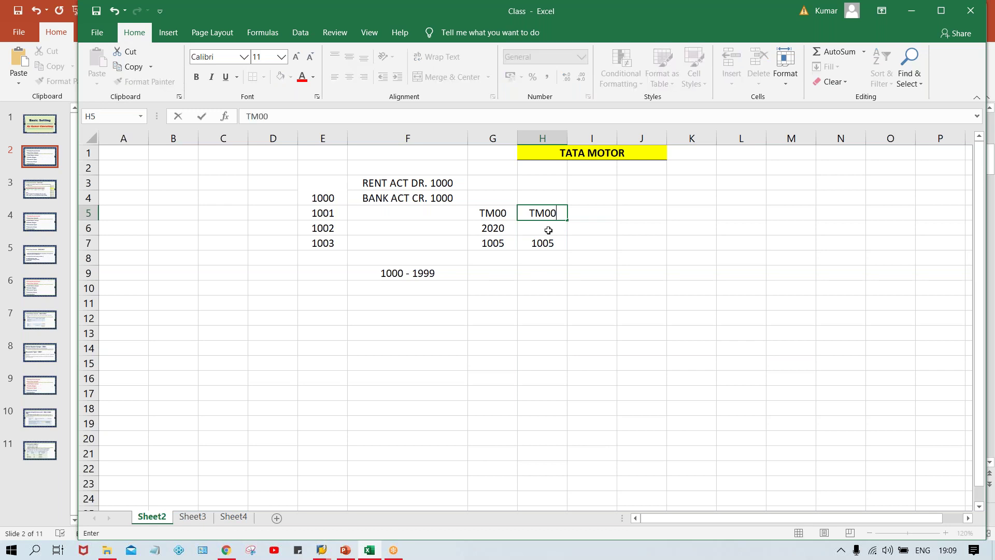
pyautogui.click(549, 230)
pyautogui.write('20')
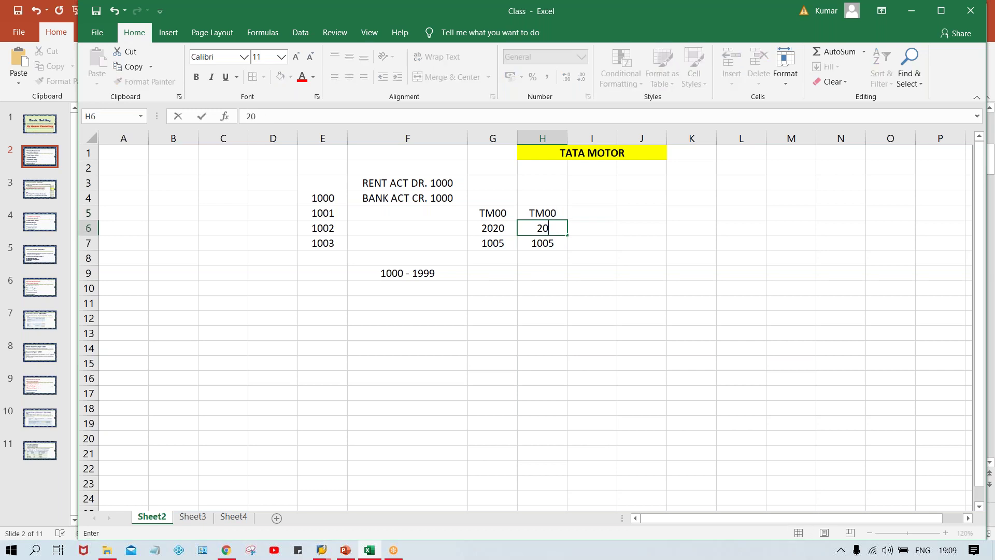
pyautogui.write('21')
pyautogui.click(556, 245)
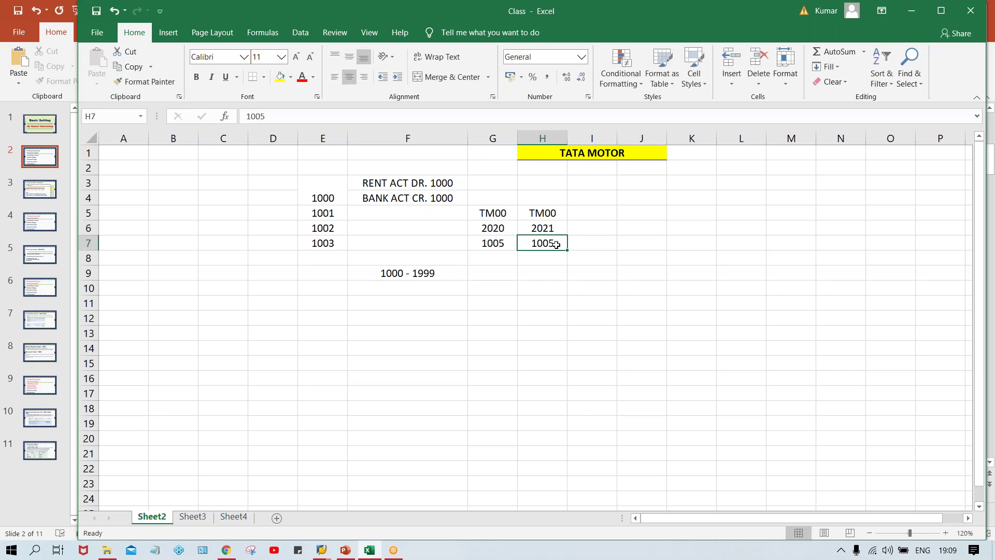
pyautogui.moveTo(497, 213); pyautogui.dragTo(538, 245)
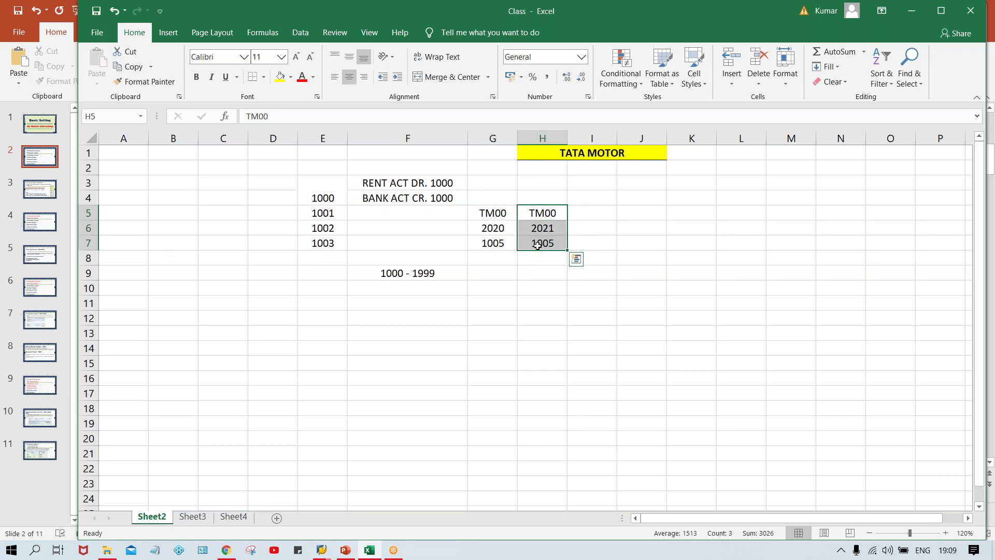
pyautogui.click(489, 247)
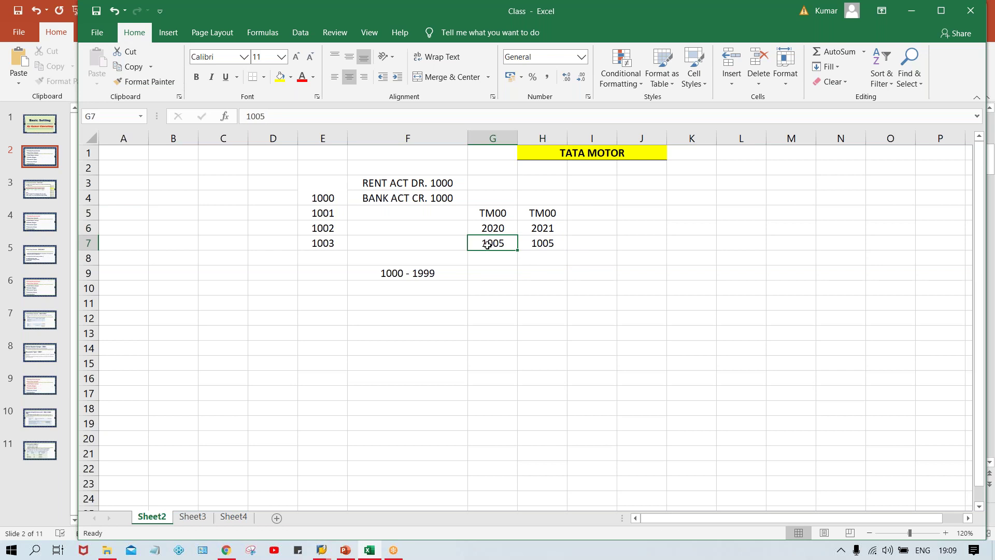
pyautogui.click(481, 229)
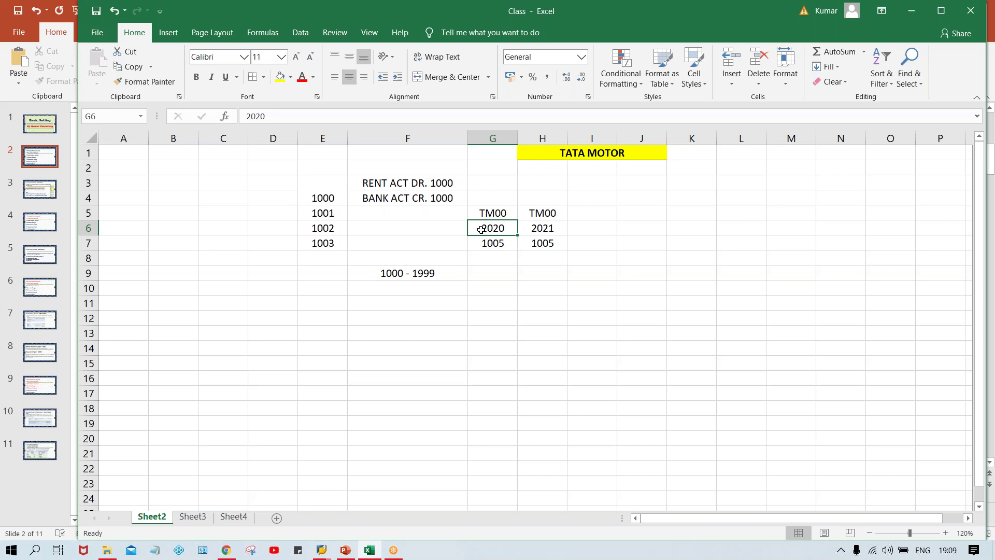
pyautogui.click(545, 225)
pyautogui.click(546, 245)
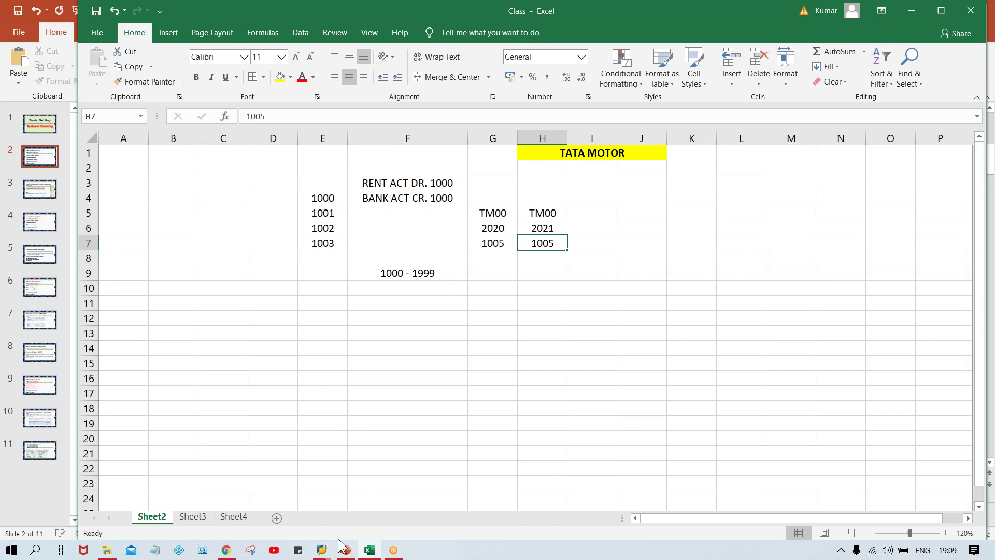
# Step: Switch back to SAP's interval maintenance, delete the selected 2021 interval and save the change
pyautogui.moveTo(322, 550)
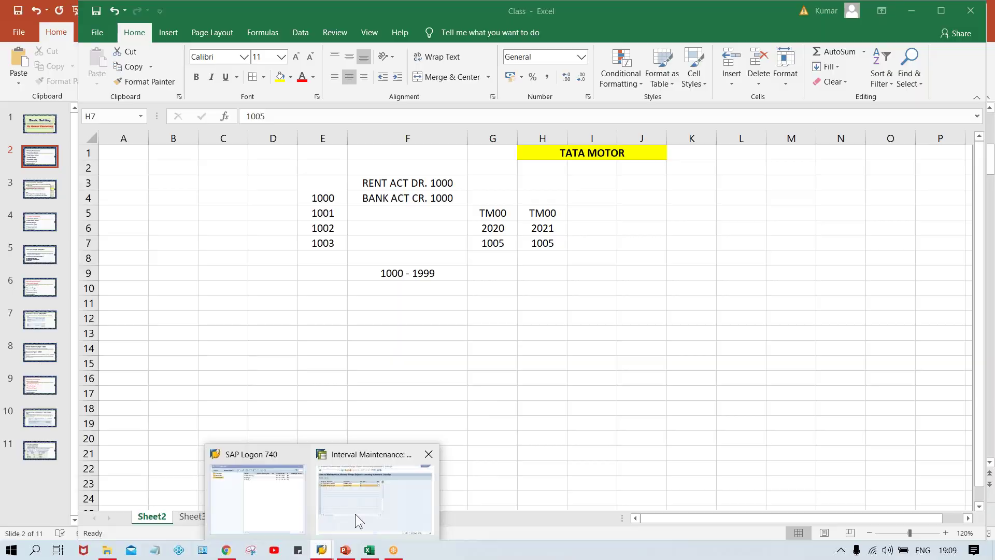
pyautogui.click(356, 514)
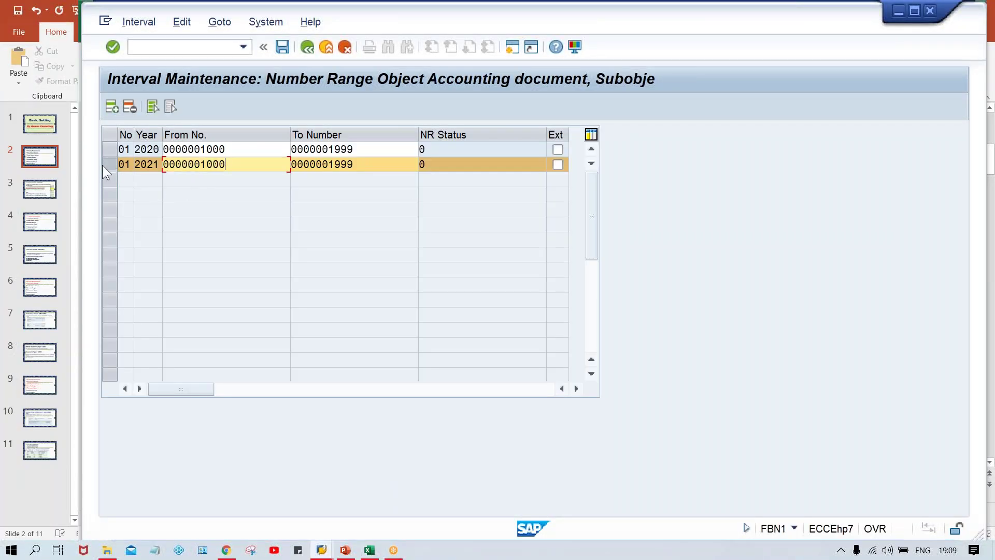
pyautogui.click(129, 106)
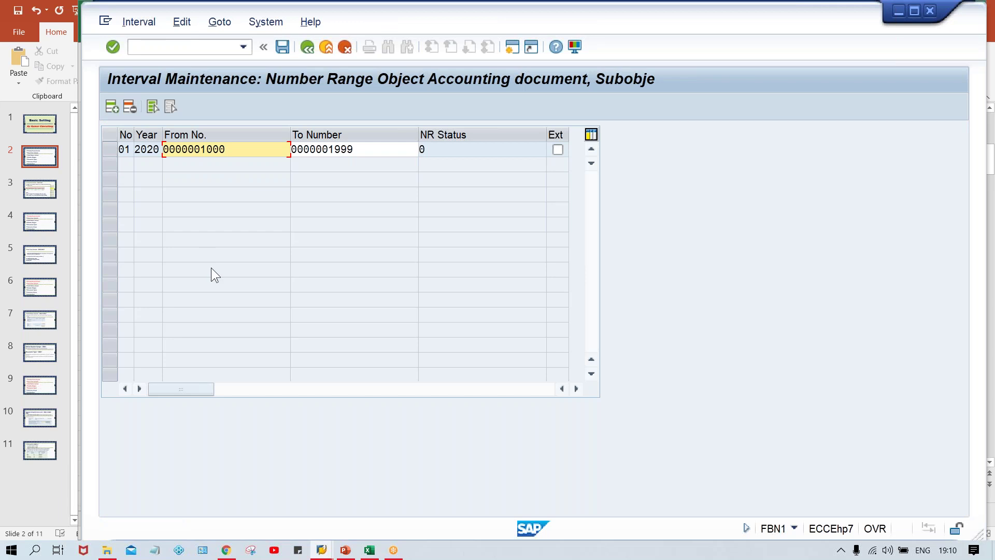
pyautogui.hotkey('ctrl', 's')
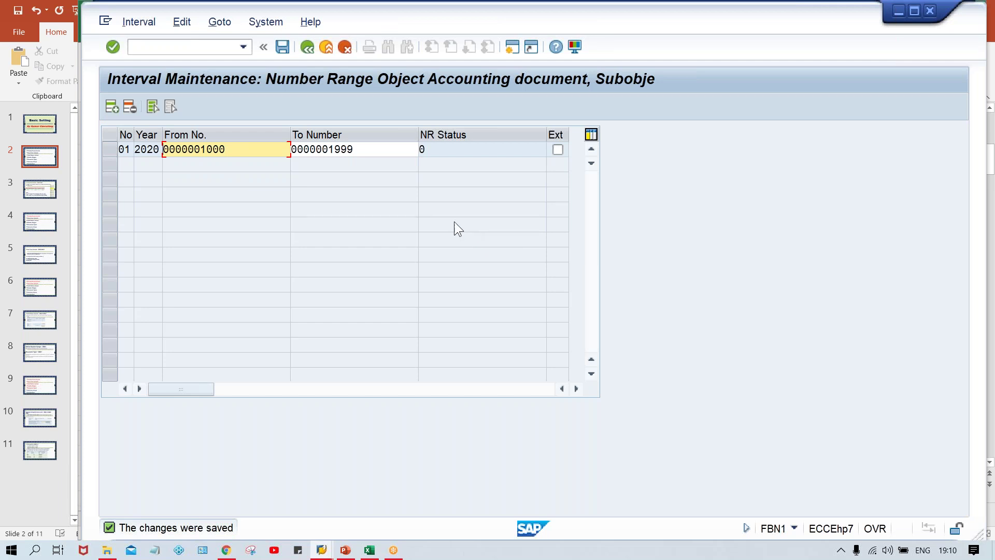
pyautogui.click(440, 149)
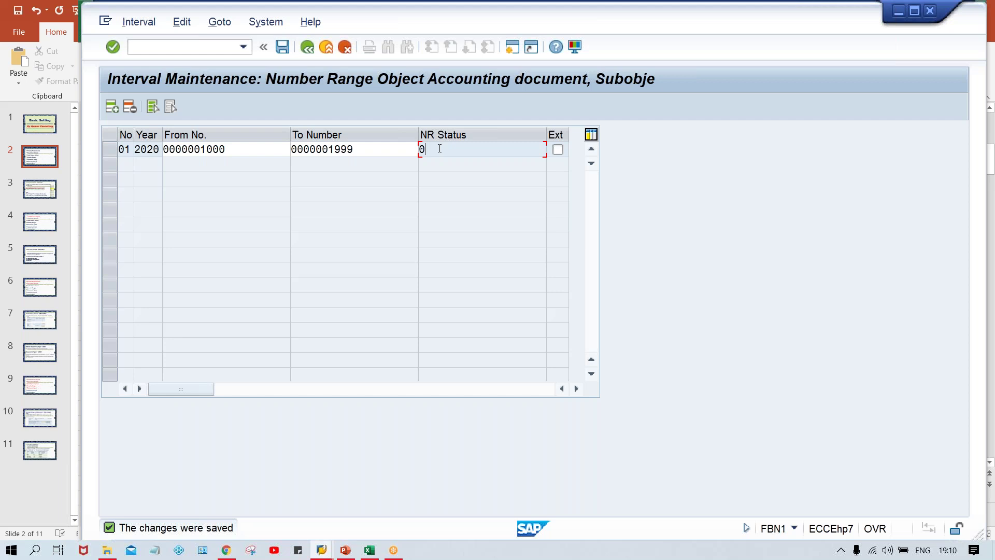
# Step: Return to the Excel workbook and clear the company code, year and document number examples from G5:H8
pyautogui.moveTo(369, 550)
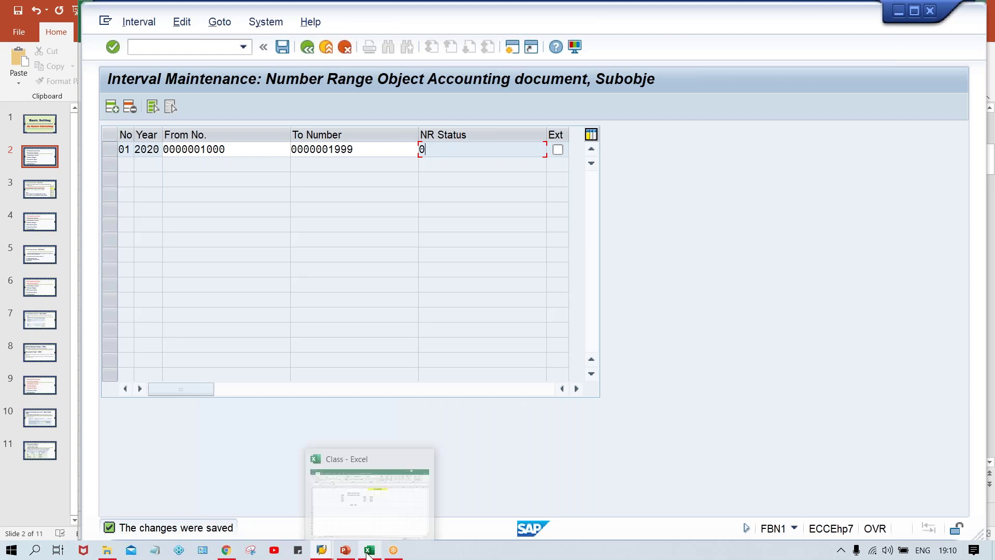
pyautogui.click(379, 516)
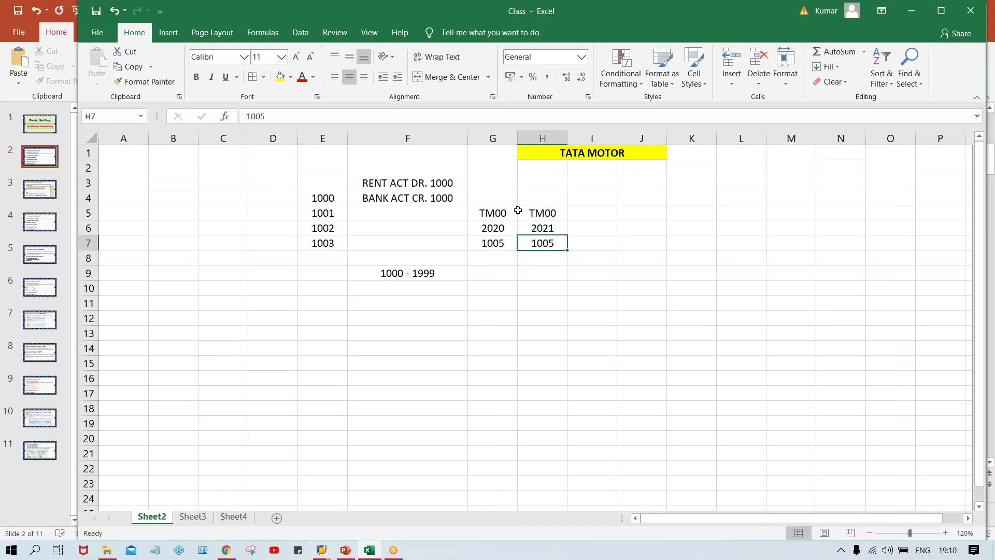
pyautogui.click(484, 213)
pyautogui.keyDown('shift'); pyautogui.click(564, 260); pyautogui.keyUp('shift')
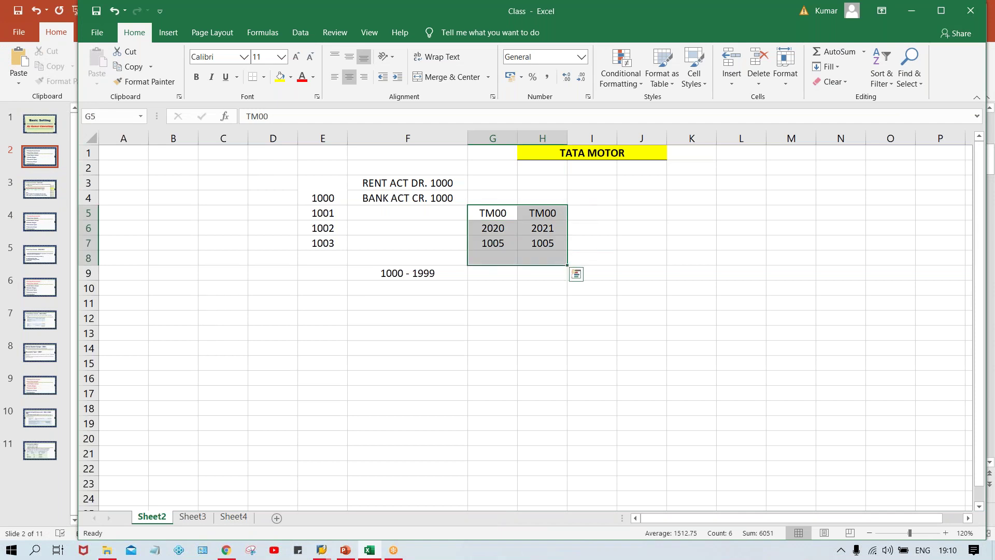
pyautogui.press('Delete')
pyautogui.click(453, 273)
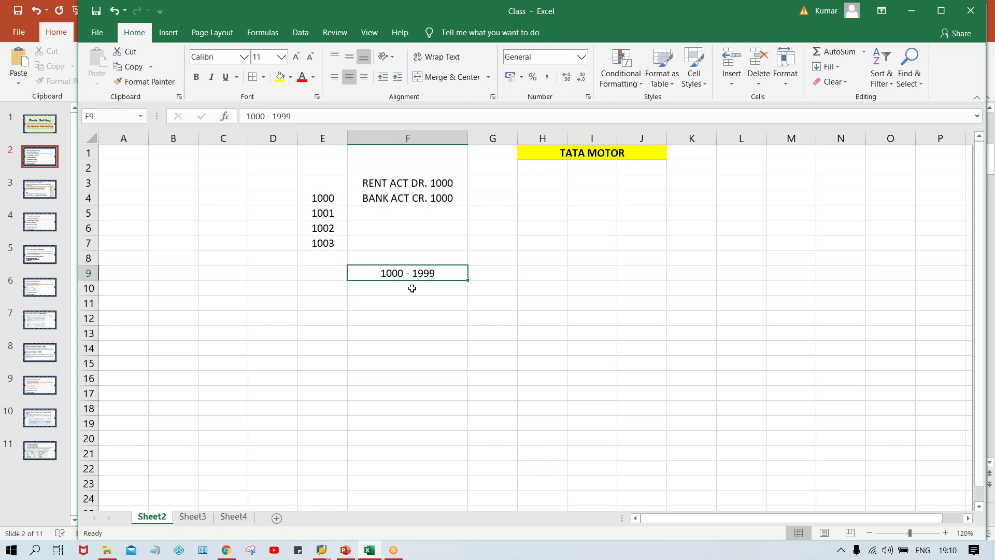
pyautogui.click(490, 270)
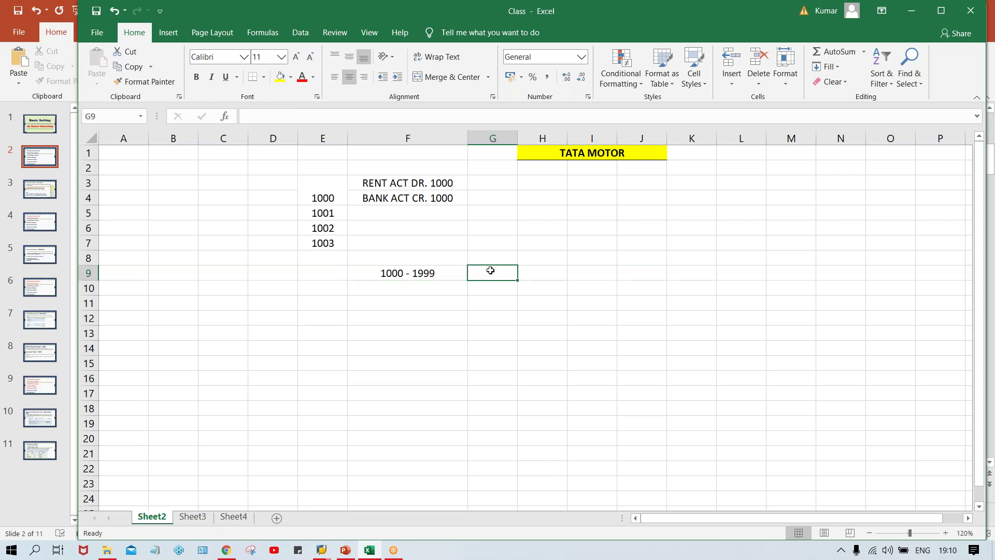
# Step: Enter document numbers 1000, 1001 and 1002 in G9:G11 next to the 1000 - 1999 range
pyautogui.write('1000')
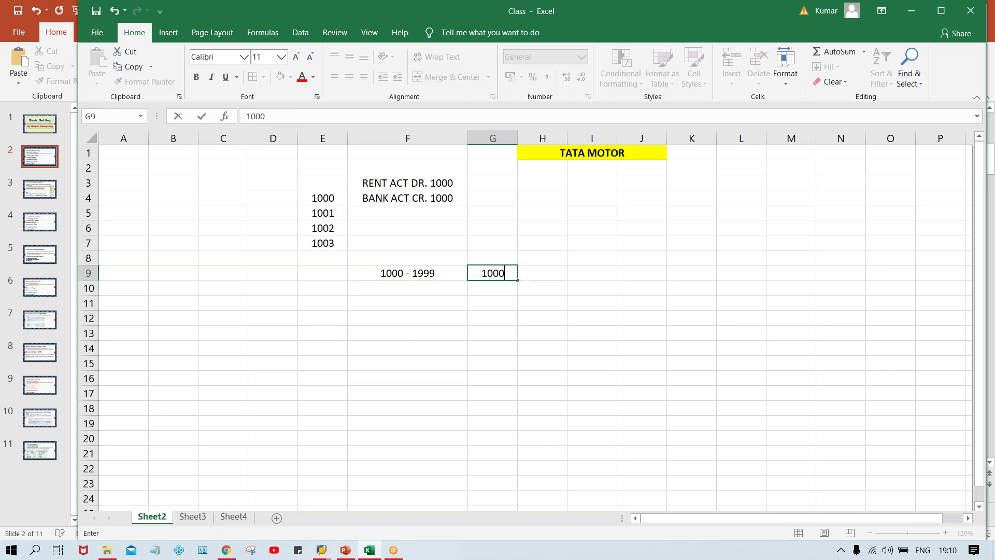
pyautogui.press('Return')
pyautogui.write('1001')
pyautogui.press('Return')
pyautogui.write('1002')
pyautogui.press('Return')
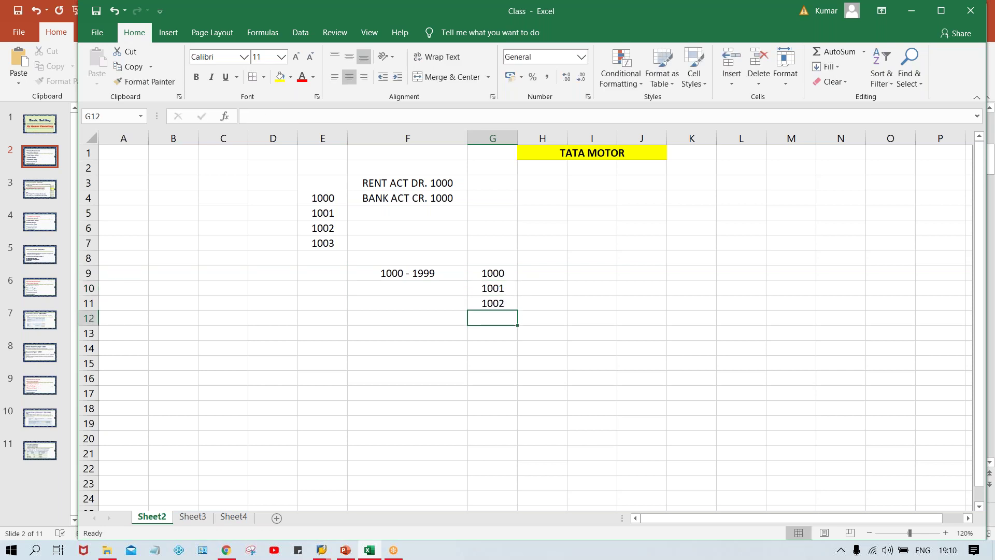
pyautogui.click(486, 303)
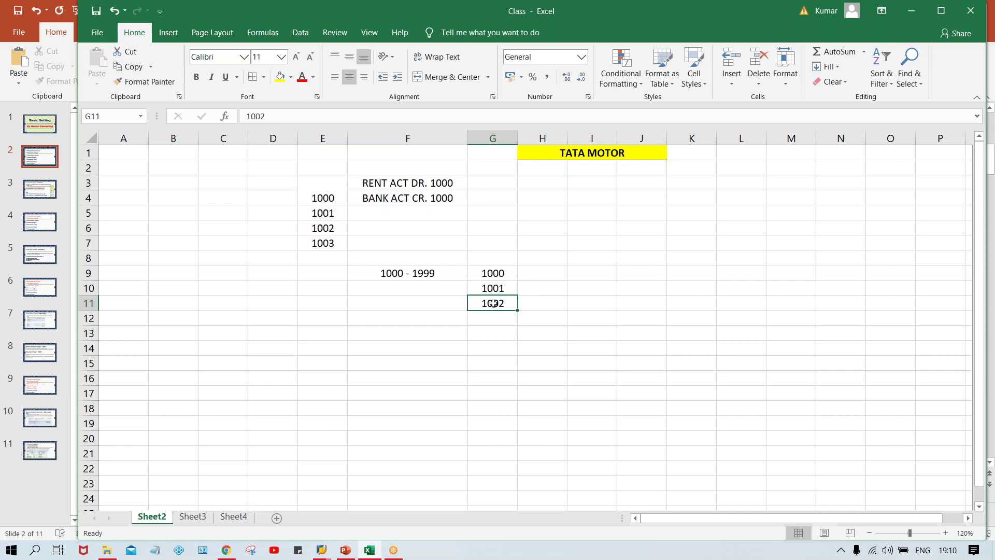
# Step: Enter the sequence 1, 2, 3 and 4 in H9:H12 beside the document numbers
pyautogui.click(538, 304)
pyautogui.click(539, 271)
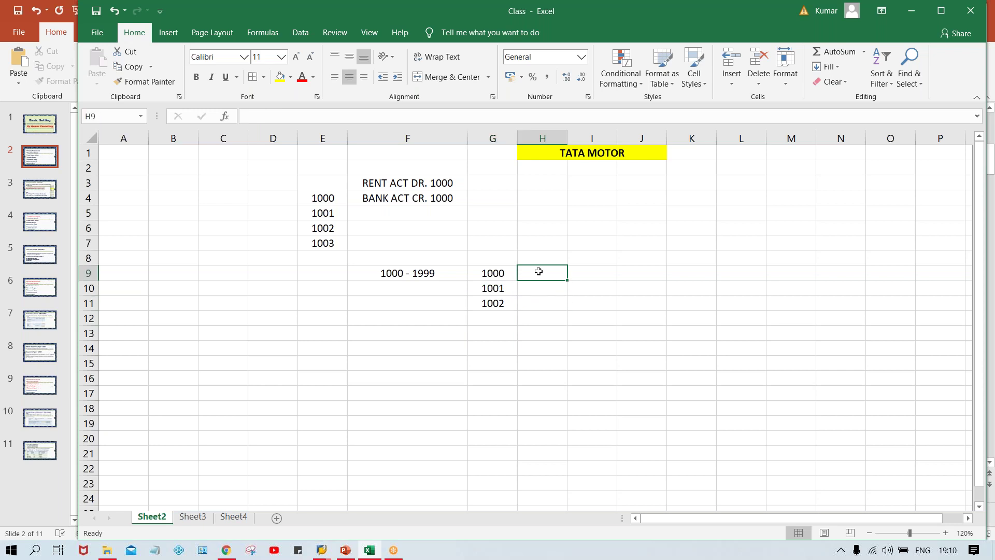
pyautogui.write('1')
pyautogui.press('Return')
pyautogui.write('2')
pyautogui.press('Return')
pyautogui.write('3')
pyautogui.press('Return')
pyautogui.write('4')
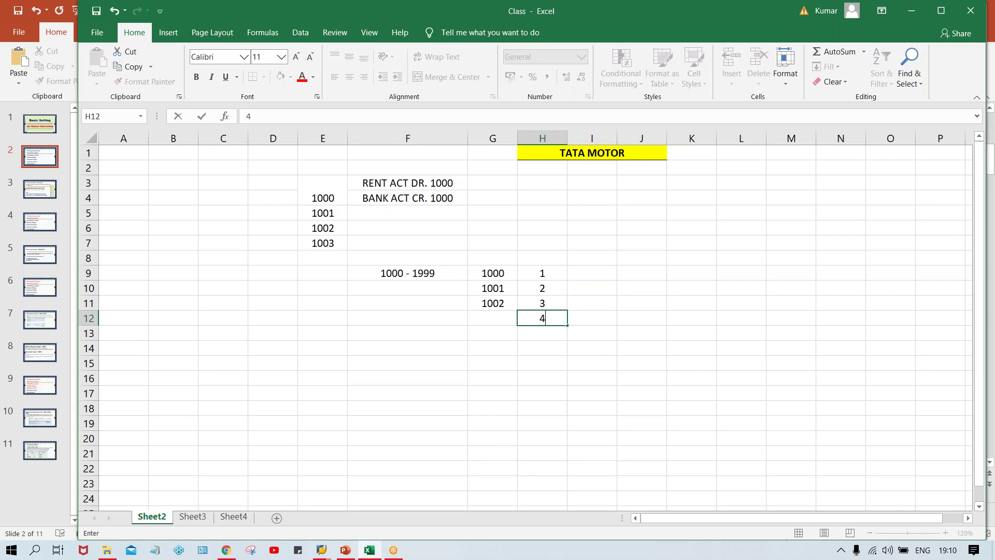
pyautogui.press('Return')
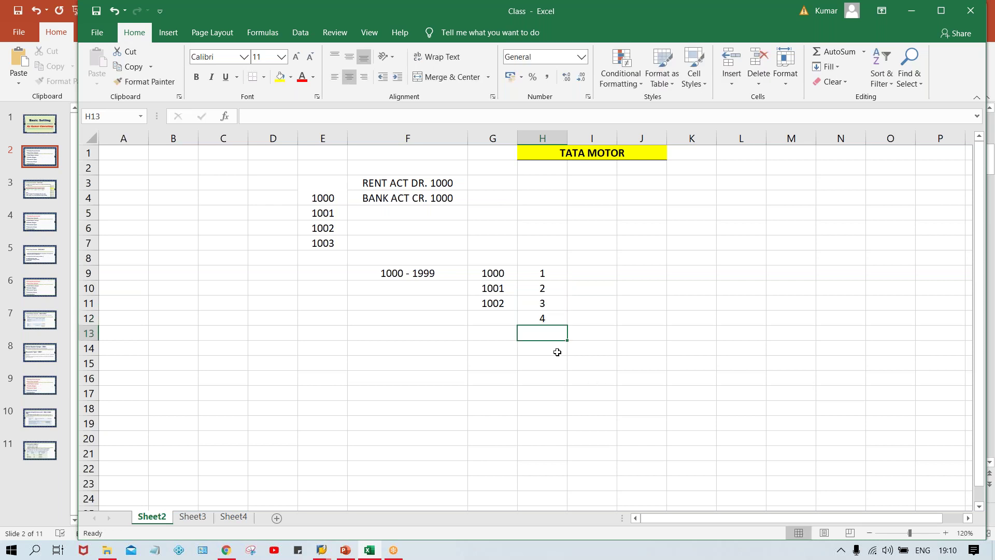
# Step: Add document number 1003 in G12 and compare it with the number in the cell above
pyautogui.click(501, 319)
pyautogui.write('1003')
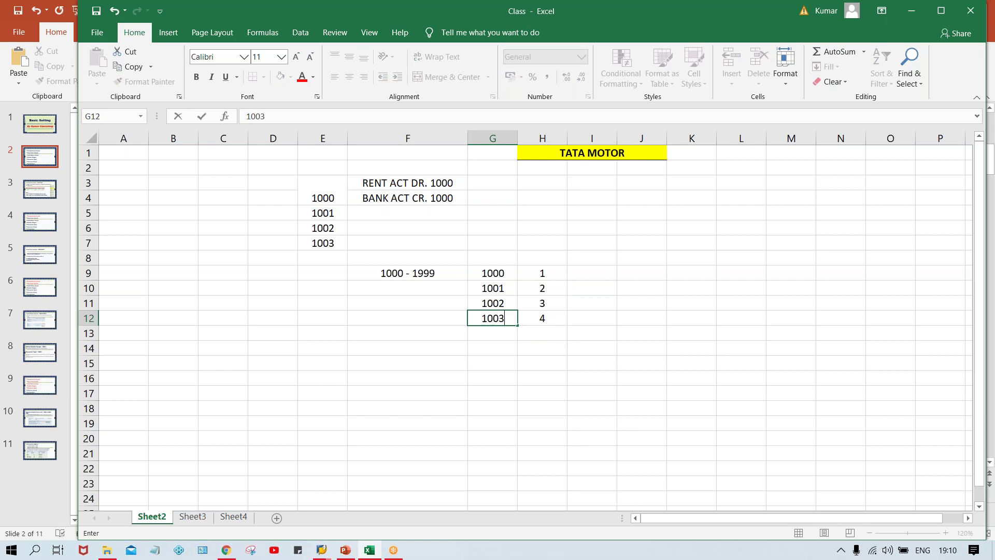
pyautogui.press('Return')
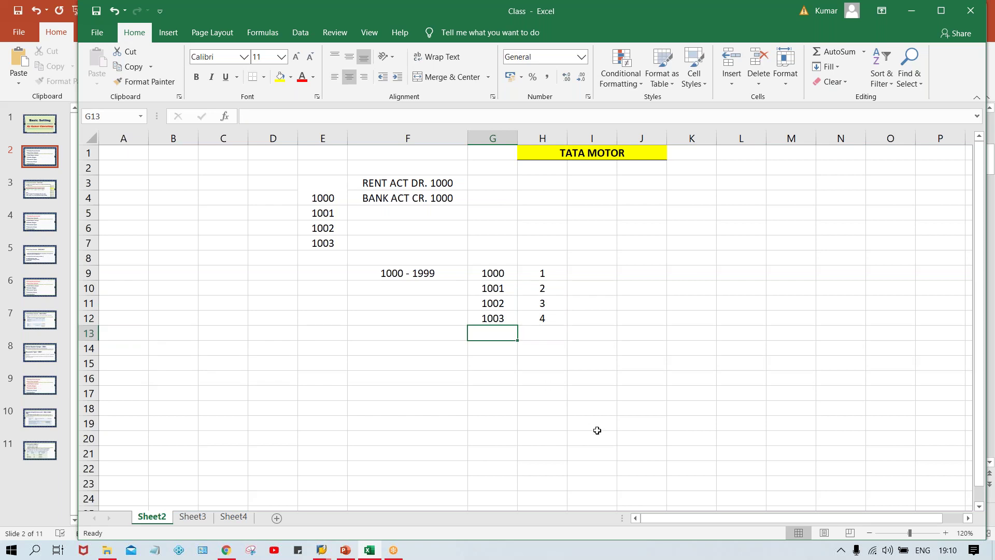
pyautogui.click(488, 318)
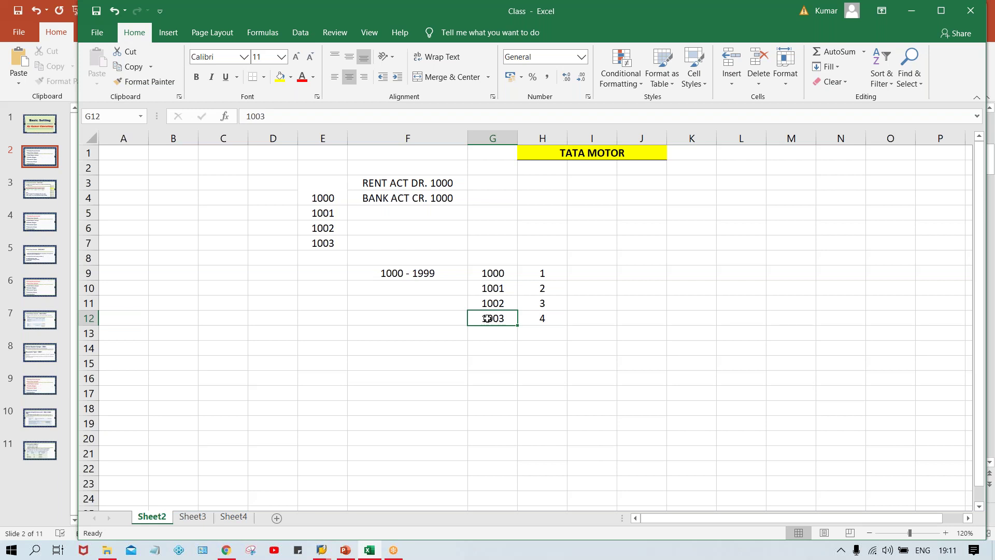
pyautogui.click(484, 297)
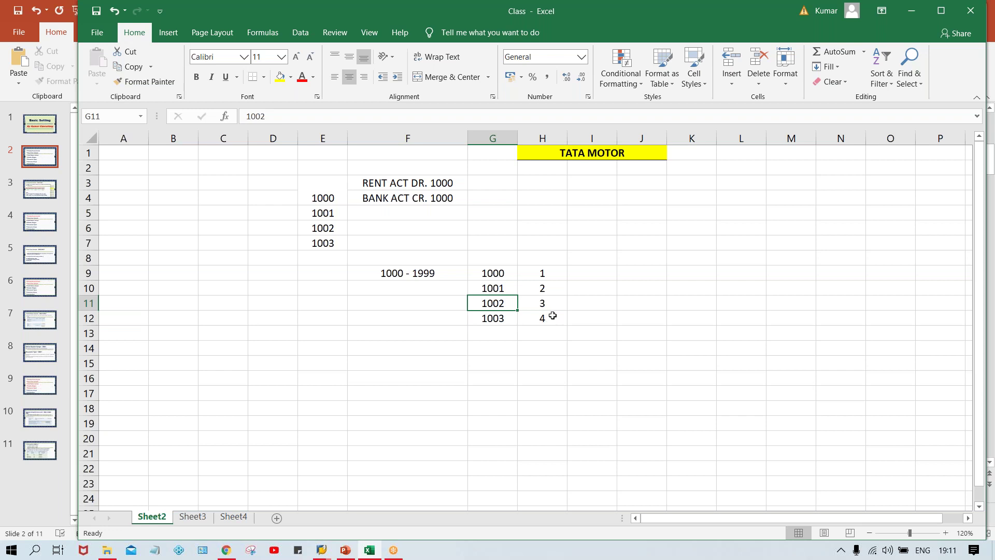
pyautogui.click(491, 317)
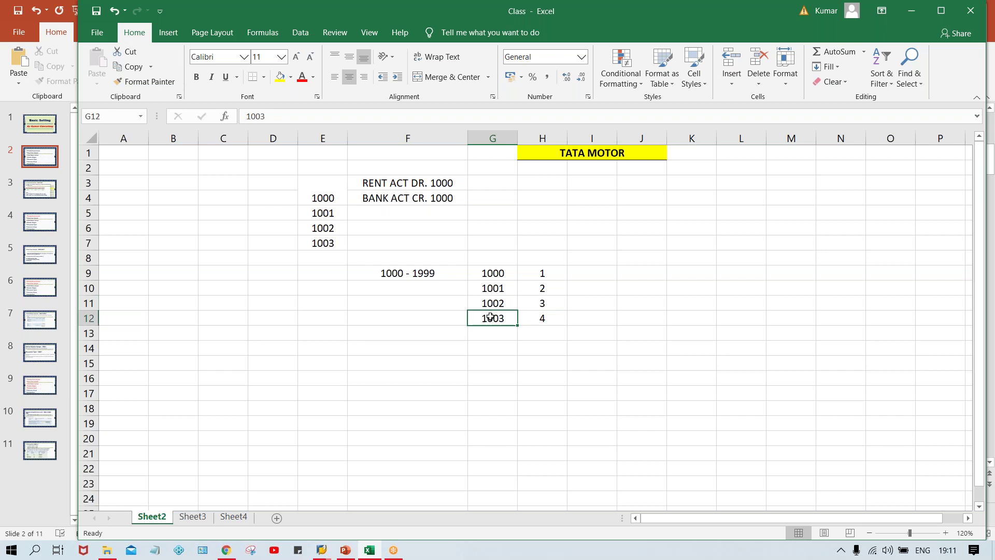
# Step: Switch to SAP's interval maintenance and examine the From No., To Number and NR Status fields of interval 01 for 2020
pyautogui.hotkey('alt', 'Tab')
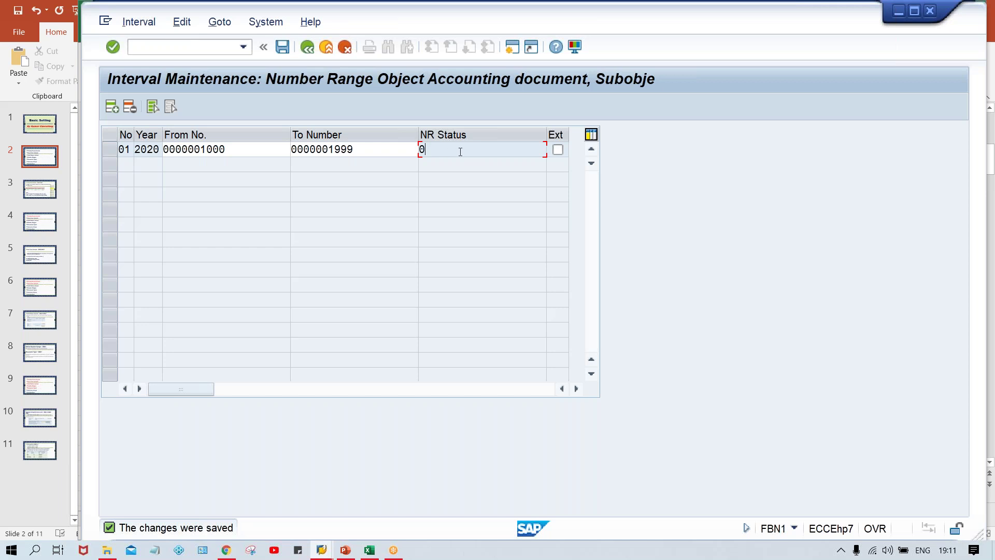
pyautogui.click(229, 151)
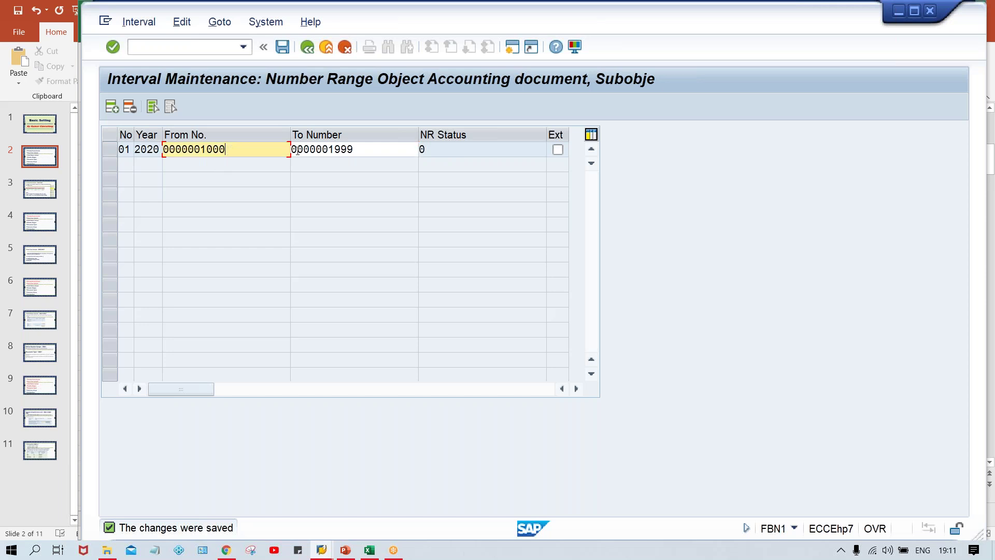
pyautogui.click(403, 148)
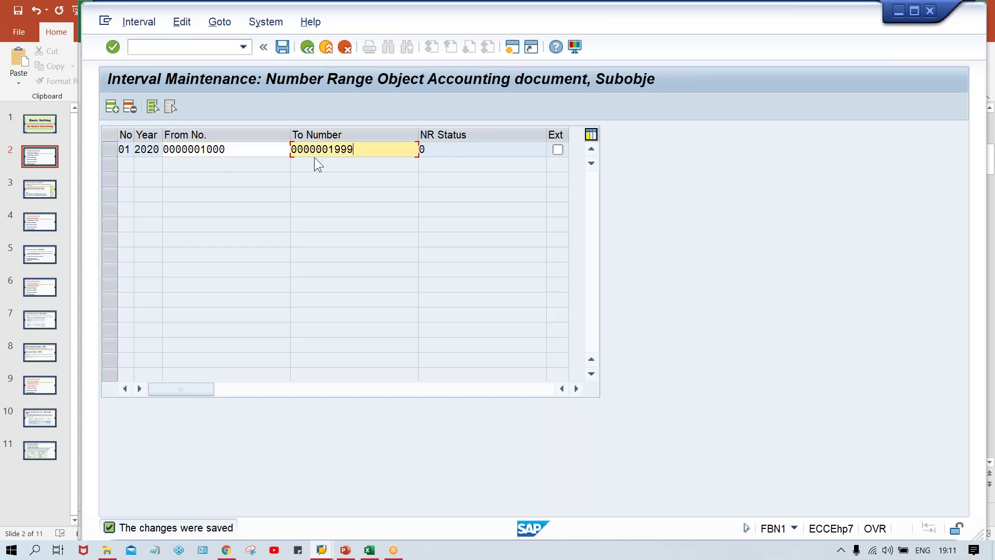
pyautogui.click(458, 149)
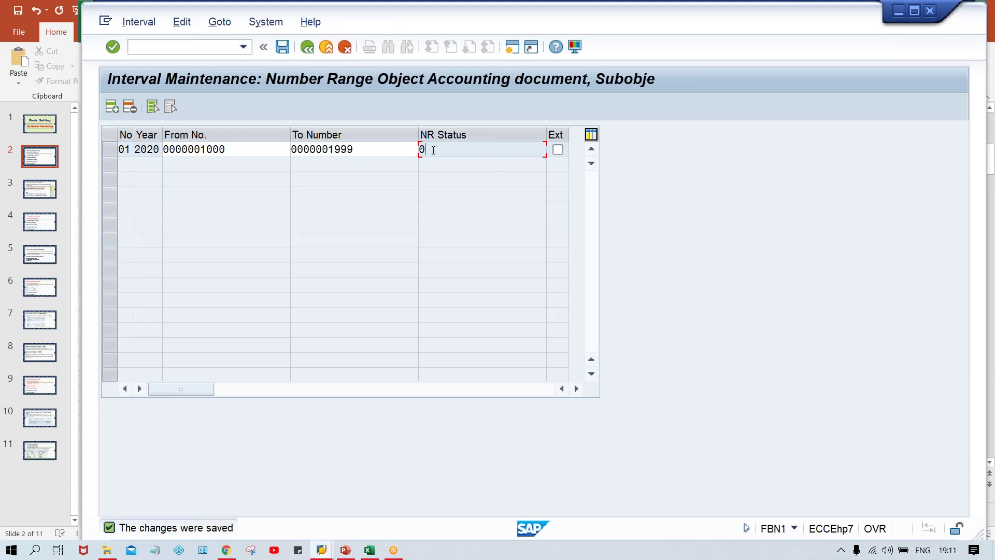
pyautogui.moveTo(433, 150); pyautogui.dragTo(413, 151)
pyautogui.click(253, 151)
pyautogui.click(398, 152)
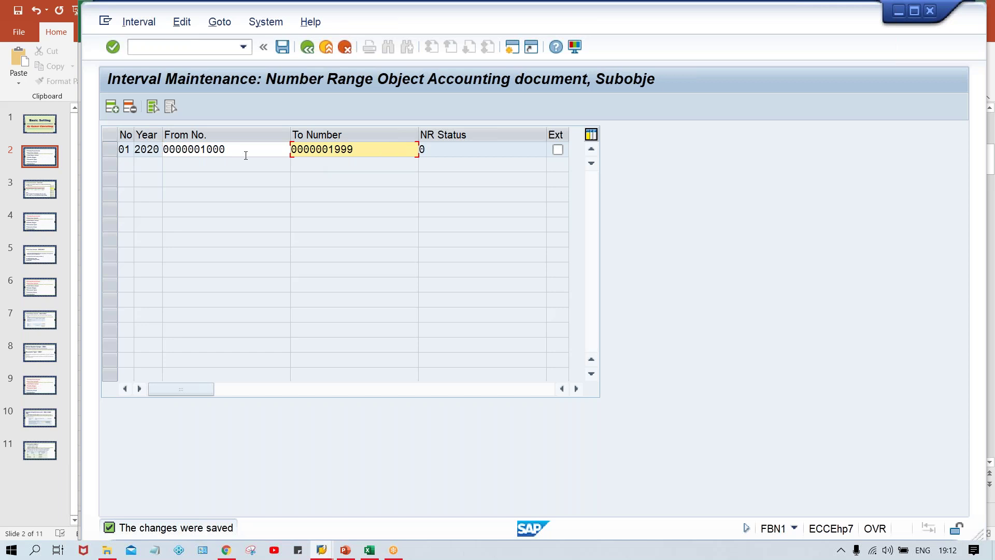
pyautogui.click(224, 151)
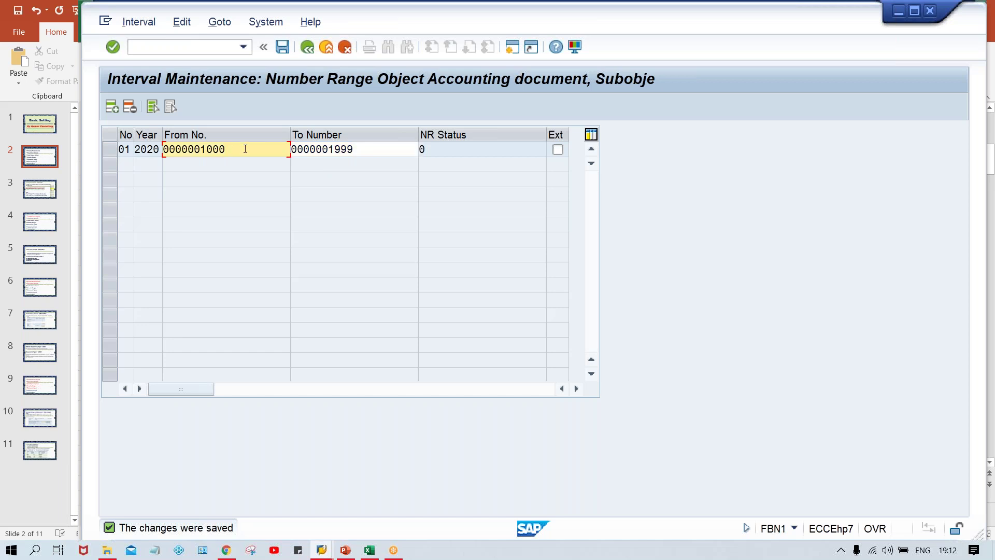
pyautogui.click(369, 149)
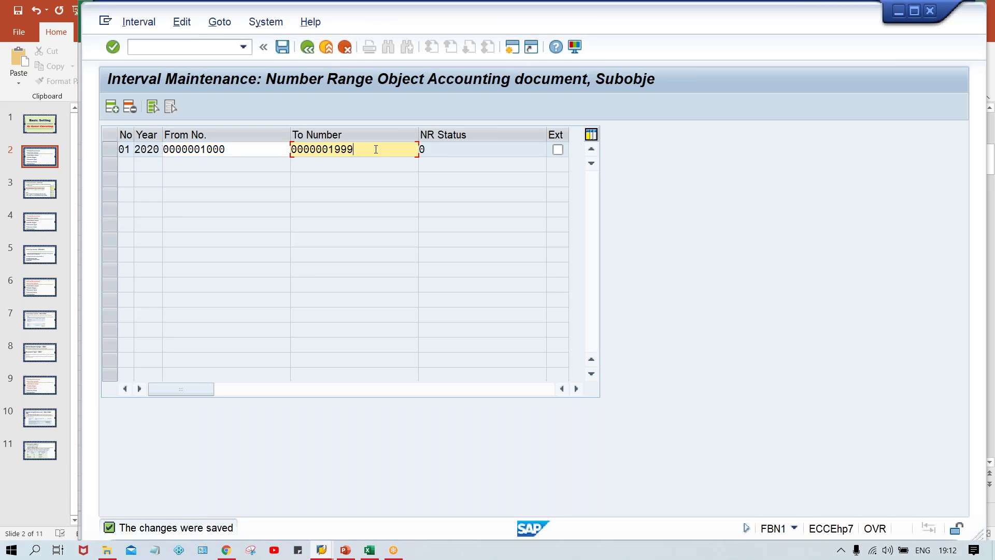
pyautogui.click(442, 152)
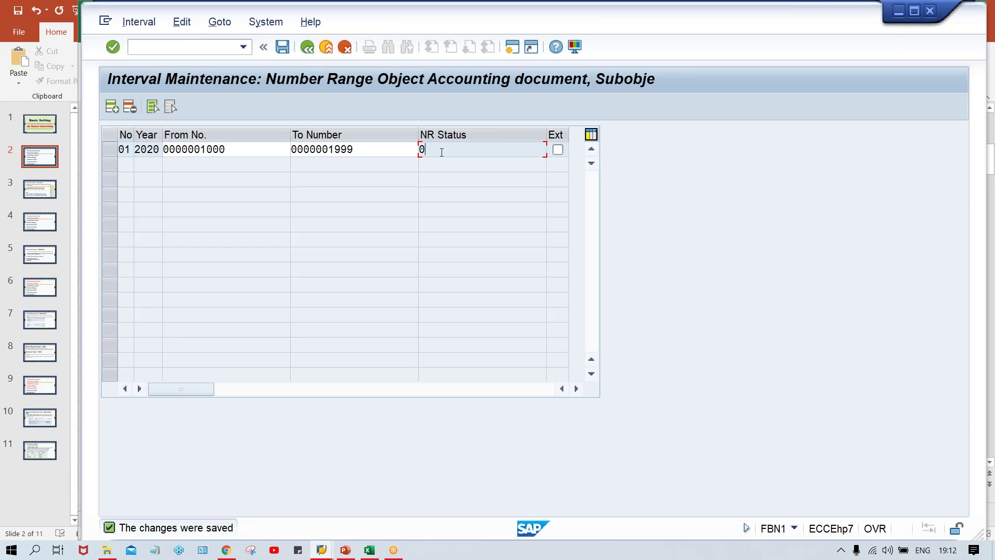
pyautogui.click(247, 150)
pyautogui.press('Tab')
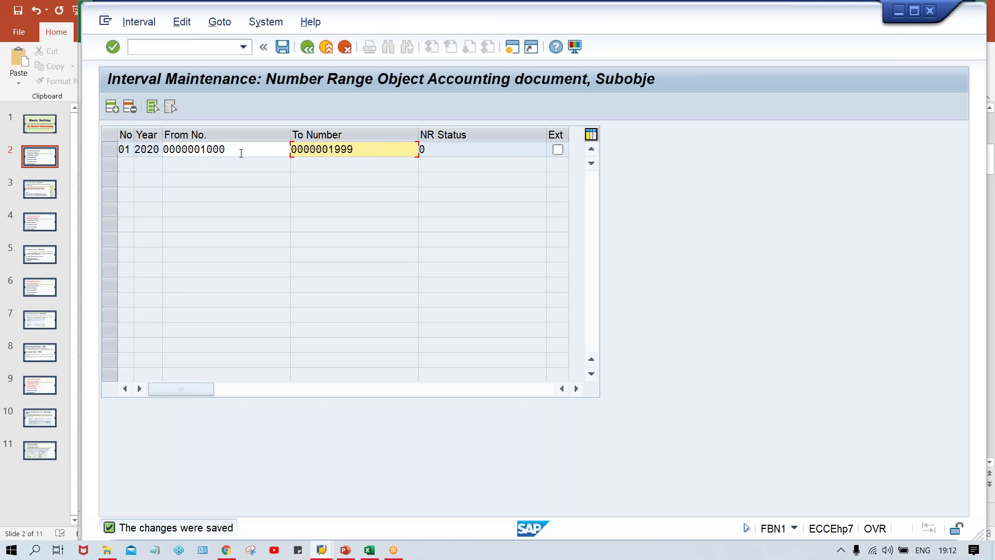
pyautogui.click(241, 153)
pyautogui.doubleClick(422, 150)
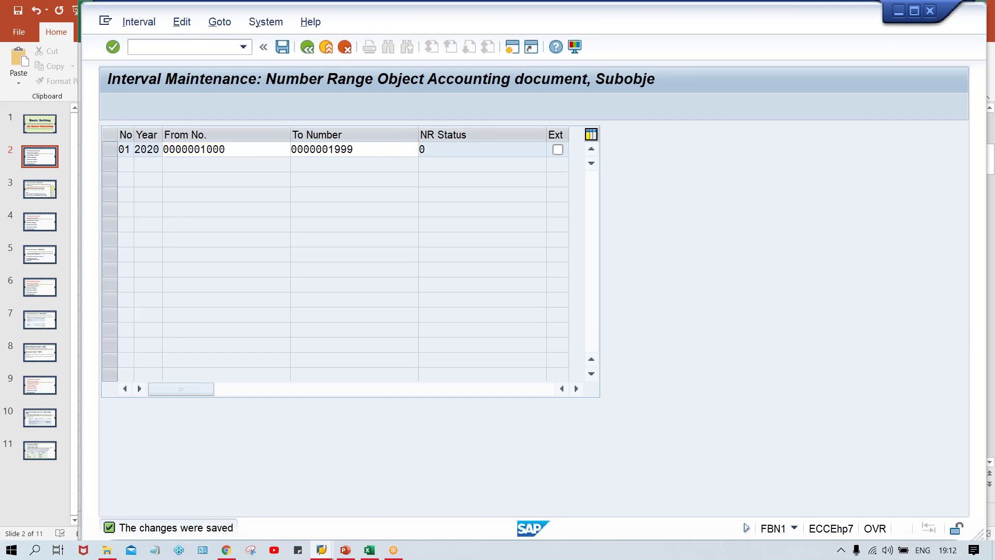
pyautogui.doubleClick(438, 155)
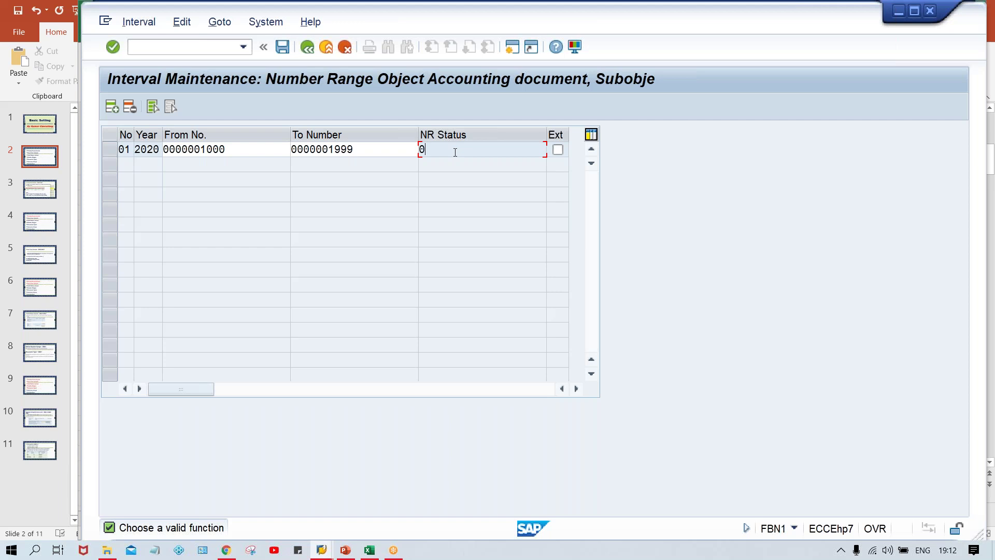
# Step: Review the first two document numbers in G9:G10 of the Excel workbook, and return to SAP to check the interval's NR Status
pyautogui.click(369, 550)
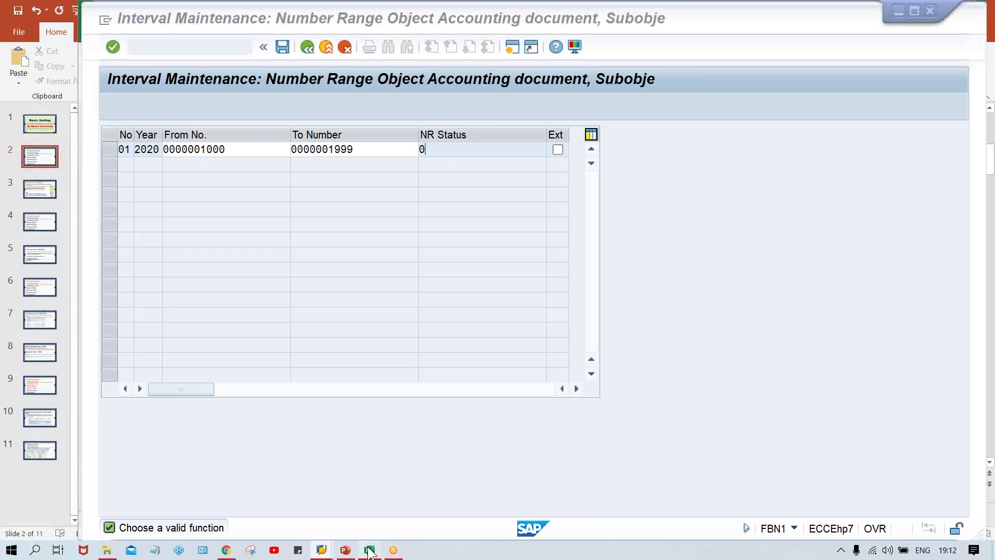
pyautogui.click(542, 291)
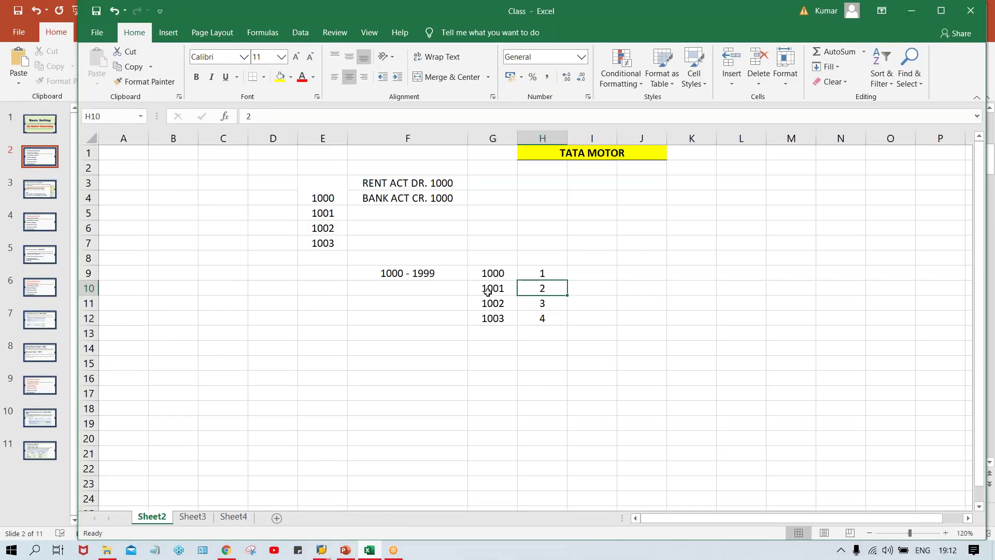
pyautogui.click(486, 291)
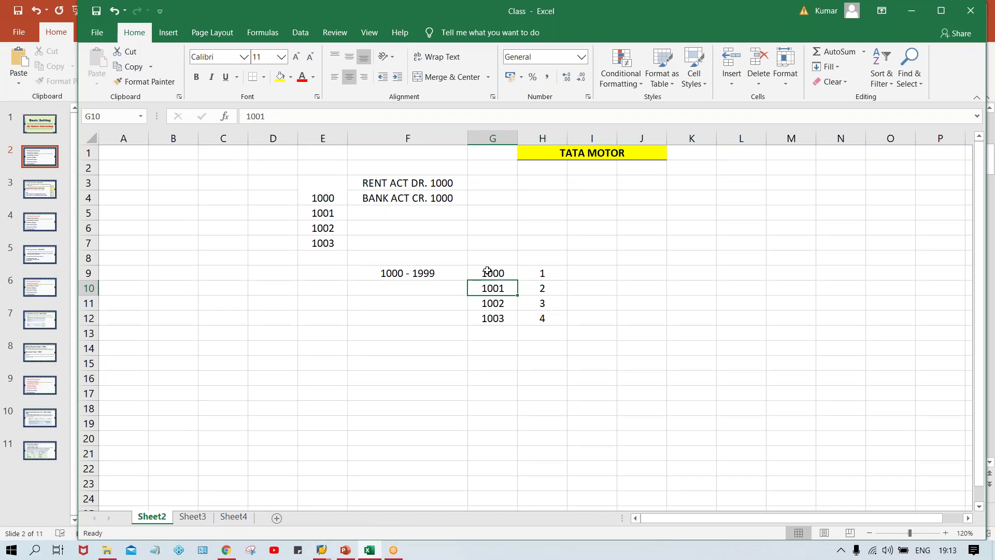
pyautogui.click(488, 271)
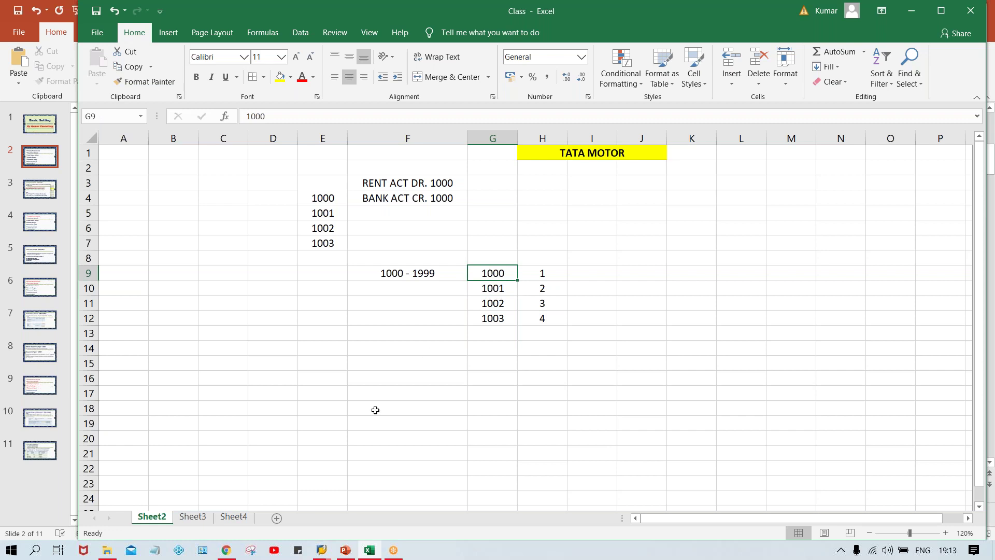
pyautogui.moveTo(321, 550)
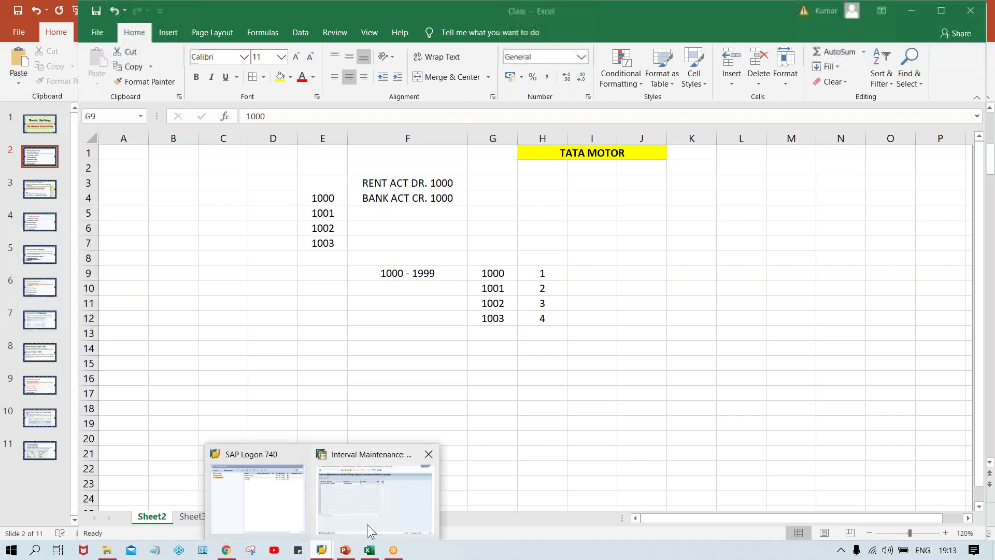
pyautogui.click(359, 509)
pyautogui.click(452, 150)
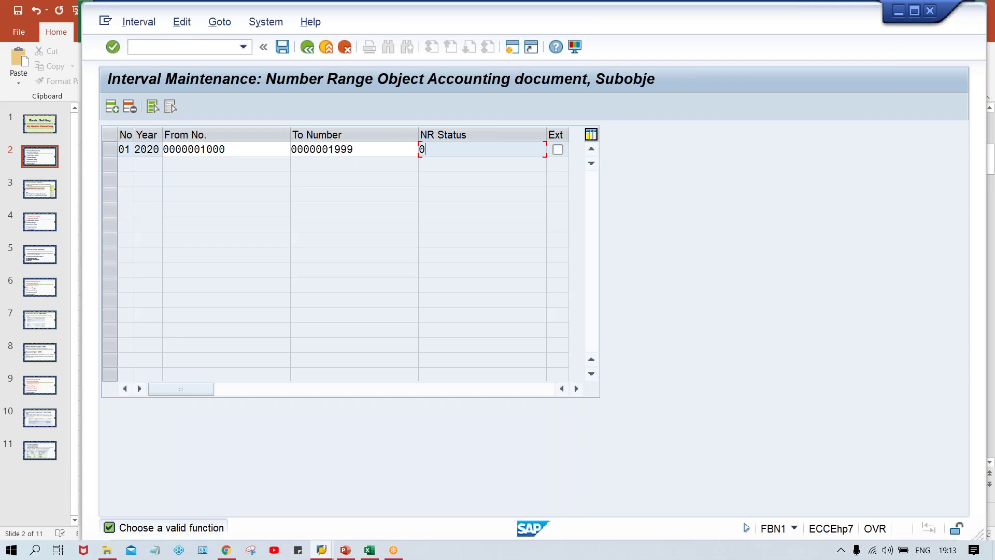
# Step: Look at document number 1001 in Excel's G10 again and compare it with the NR Status of interval 01 in SAP
pyautogui.click(370, 551)
pyautogui.click(495, 293)
pyautogui.moveTo(322, 549)
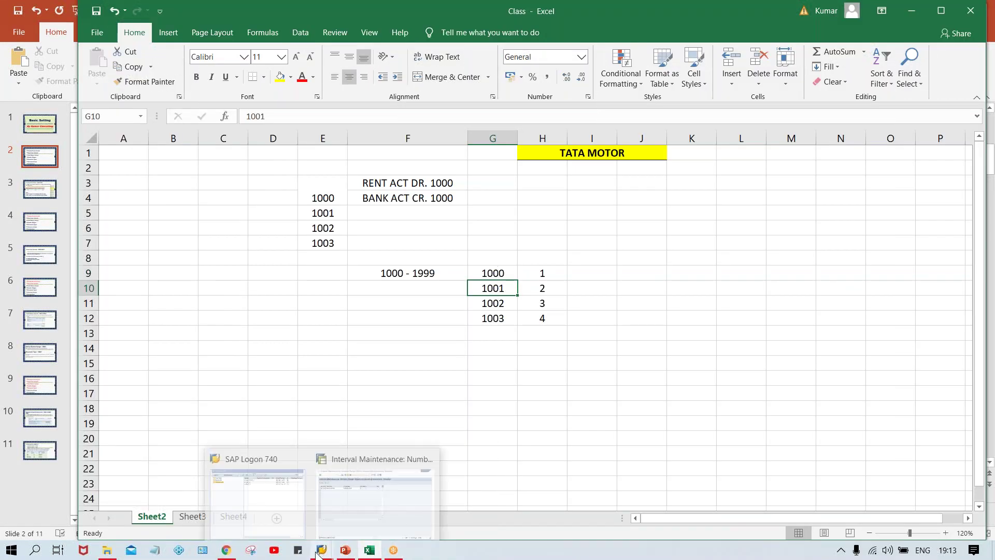
pyautogui.click(366, 518)
pyautogui.click(422, 148)
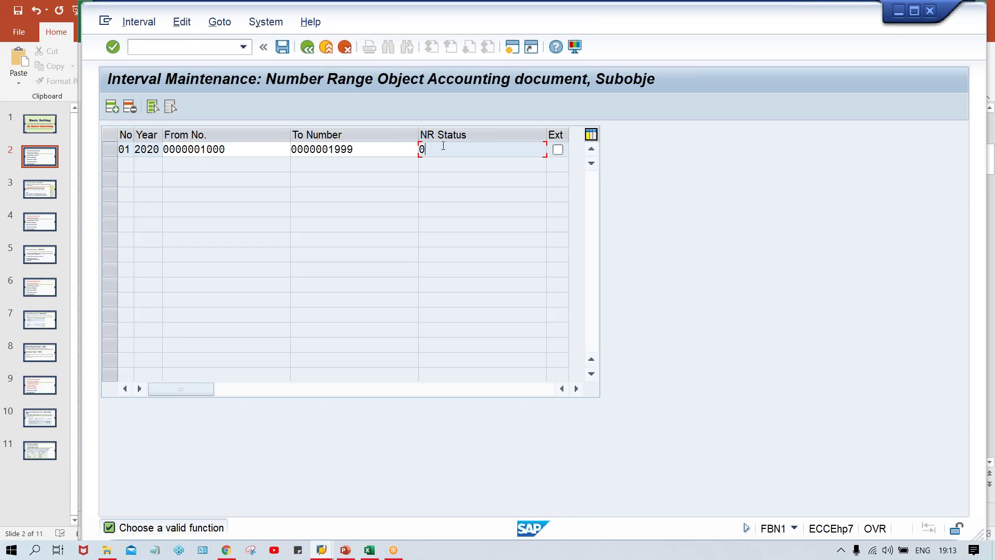
# Step: Examine the From No. and To Number limits of interval 01
pyautogui.click(256, 150)
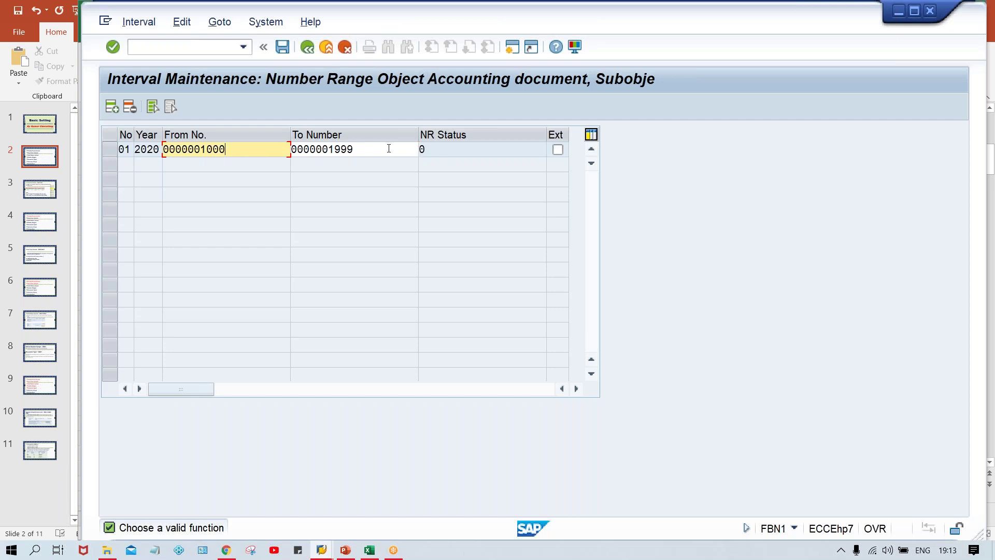
pyautogui.click(389, 149)
pyautogui.click(234, 148)
pyautogui.click(378, 153)
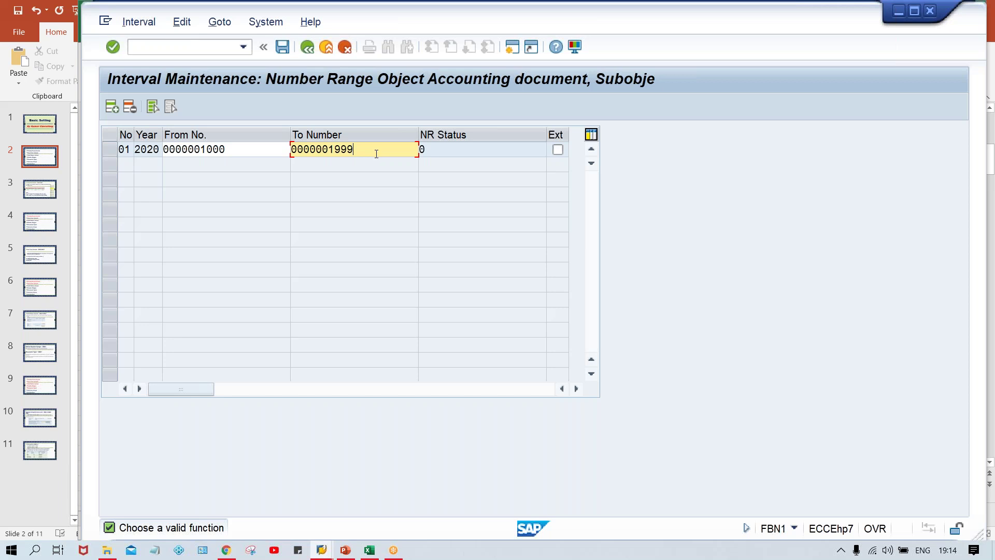
pyautogui.click(261, 150)
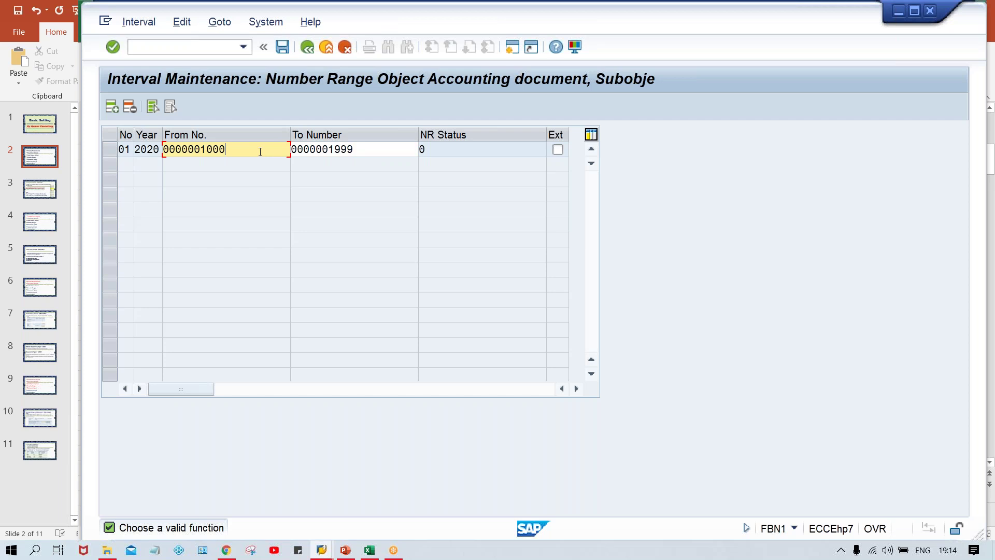
pyautogui.click(377, 151)
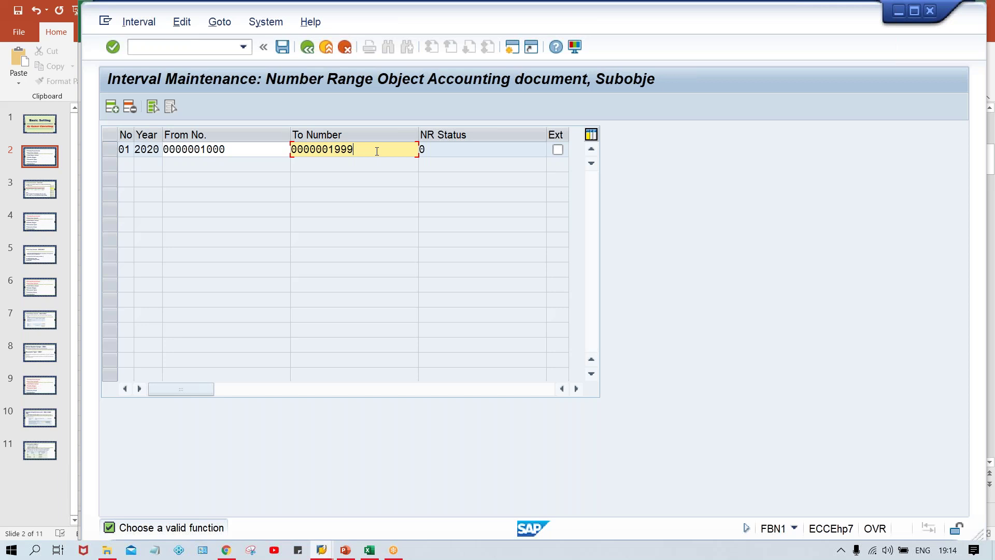
pyautogui.click(242, 147)
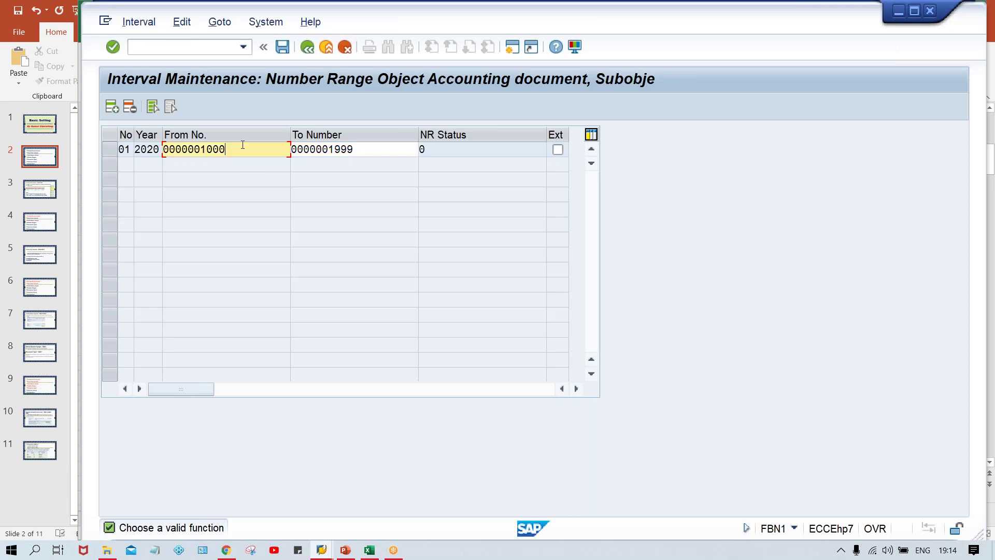
# Step: Review interval 01's To Number and NR Status, try flagging it as external while examining its limits, and clear the flag again
pyautogui.click(379, 151)
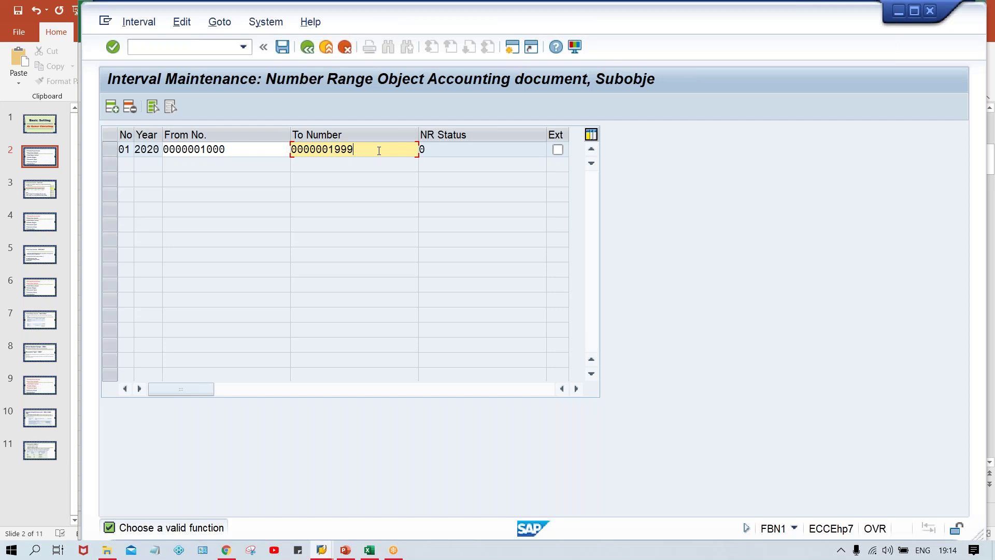
pyautogui.click(450, 147)
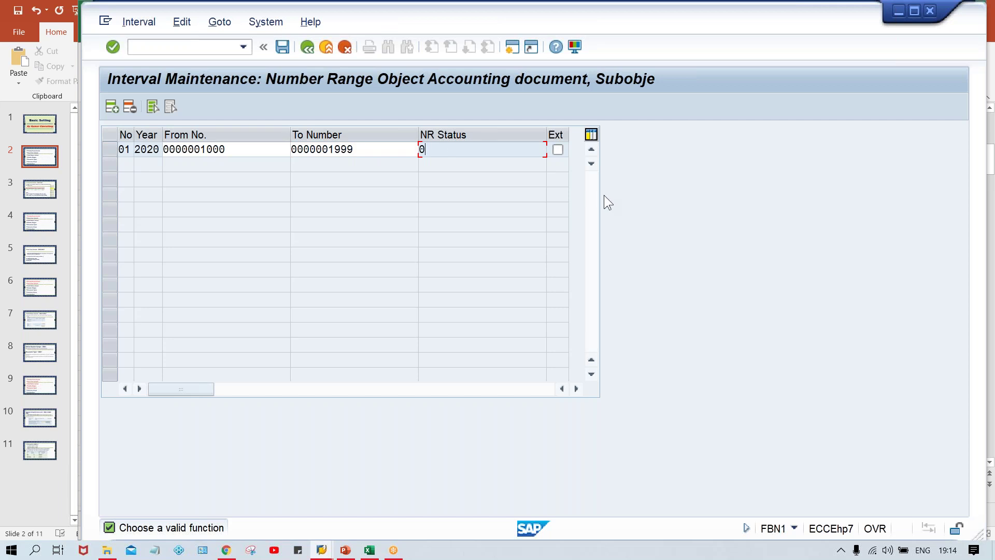
pyautogui.click(557, 151)
pyautogui.click(249, 148)
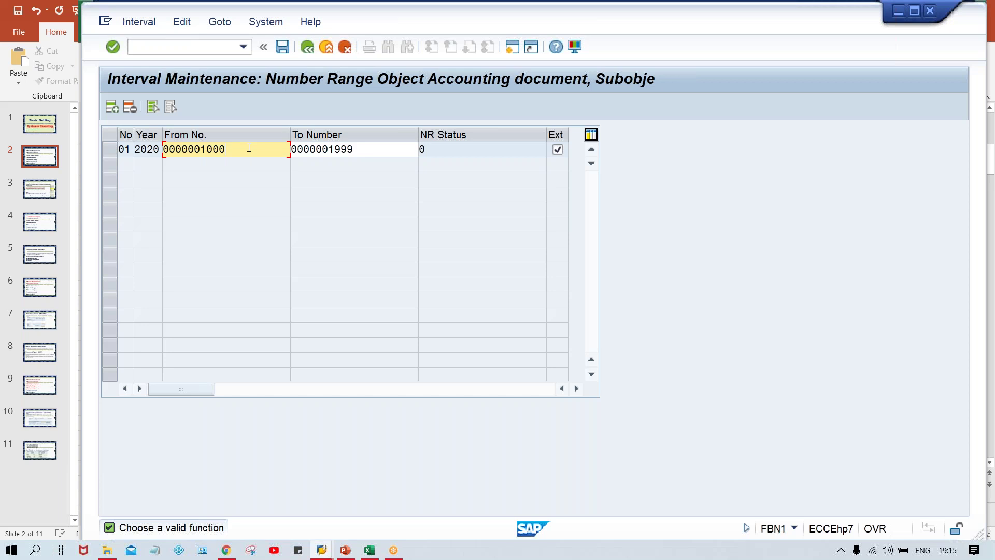
pyautogui.click(379, 148)
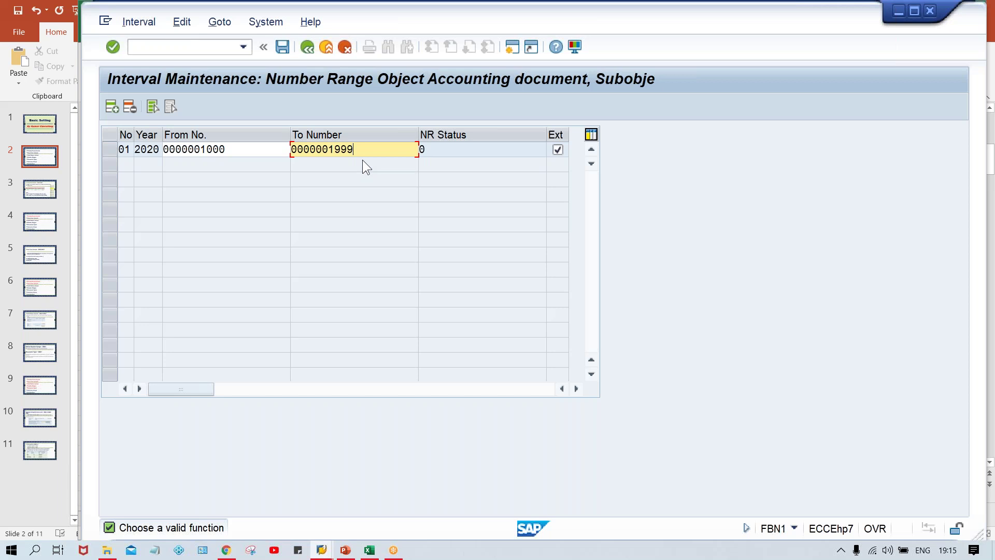
pyautogui.click(558, 150)
pyautogui.click(560, 153)
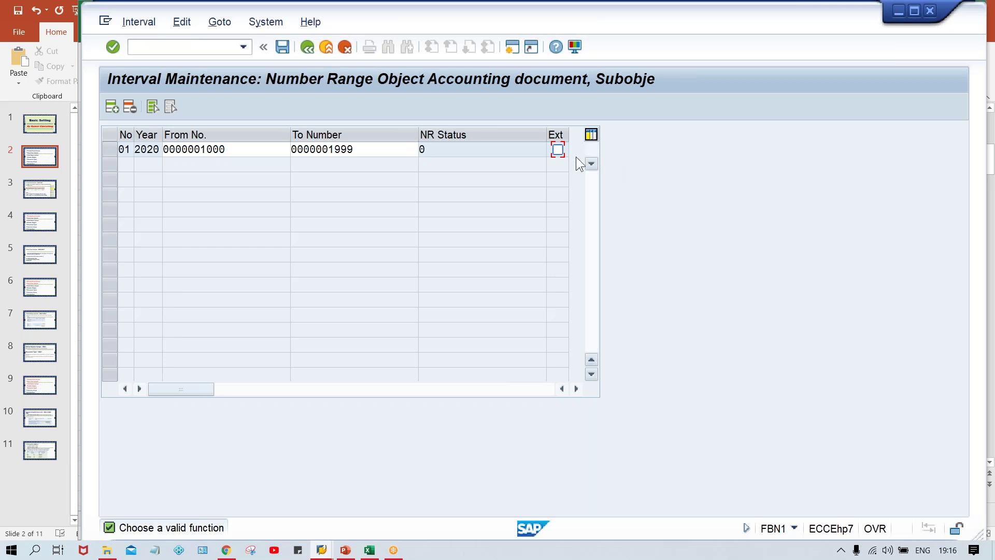
# Step: Examine the NR Status of interval 01 against its From No. and To Number limits with internal numbering
pyautogui.click(522, 150)
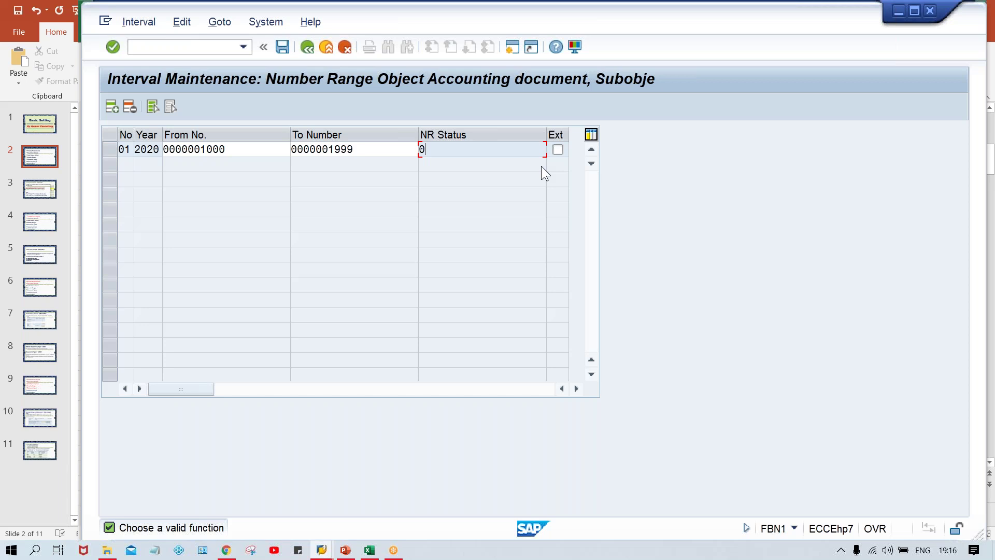
pyautogui.click(370, 149)
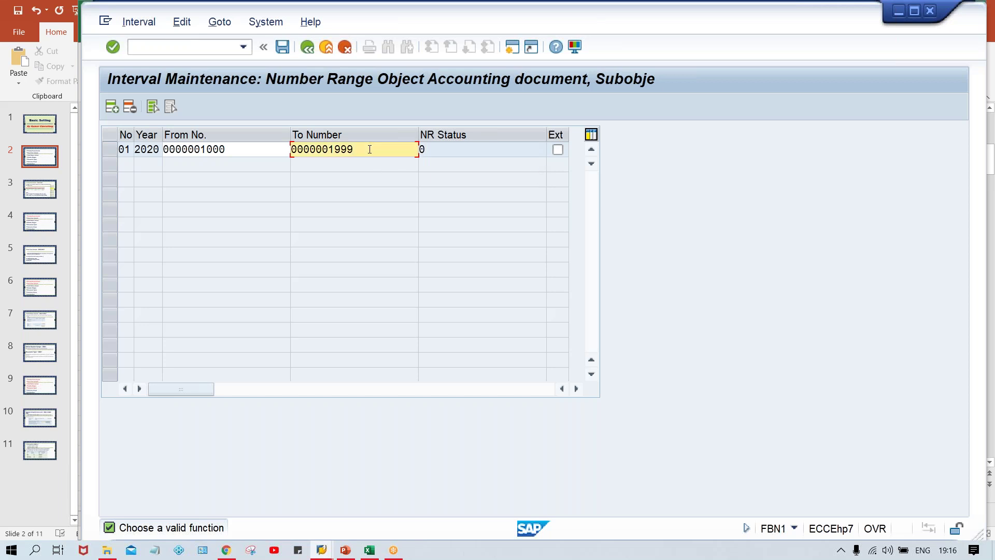
pyautogui.click(239, 150)
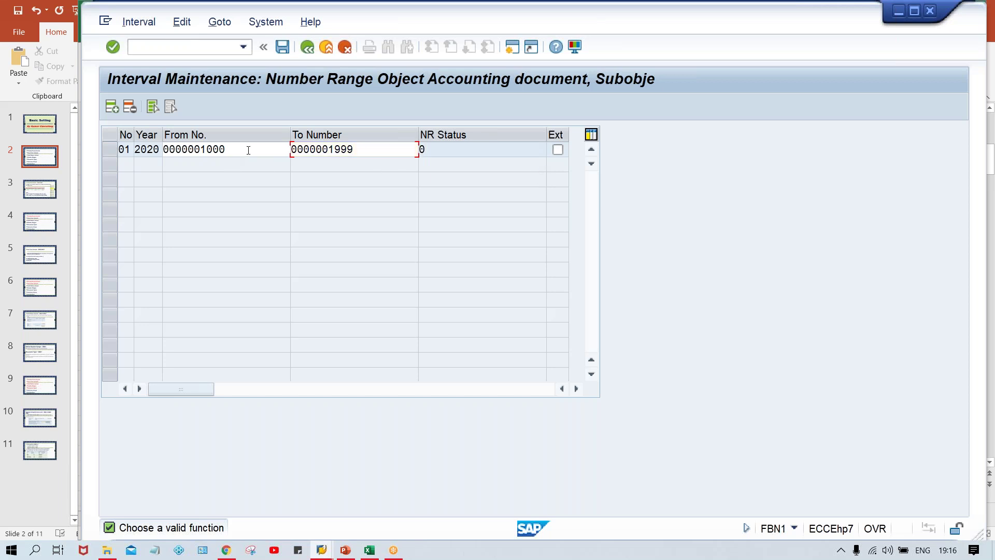
pyautogui.click(368, 149)
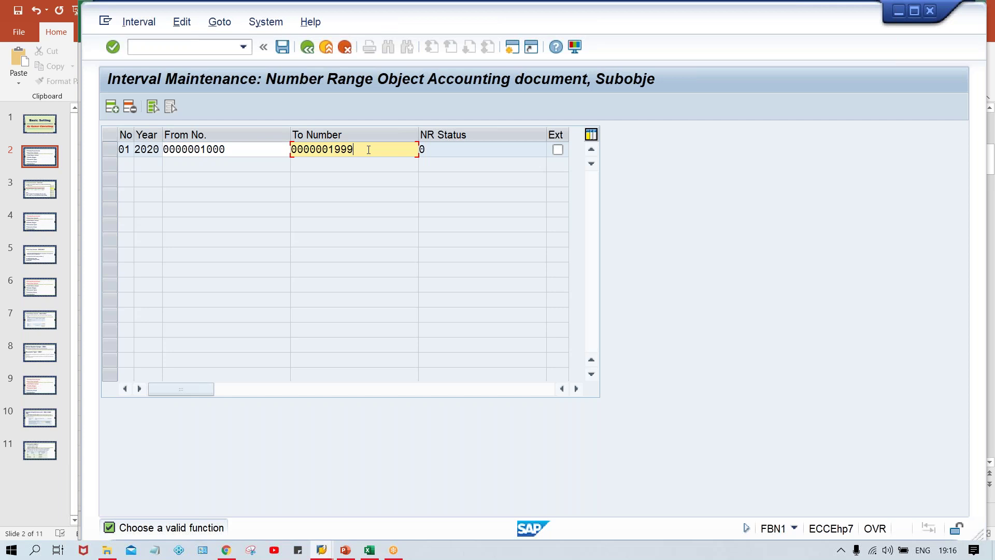
pyautogui.click(442, 154)
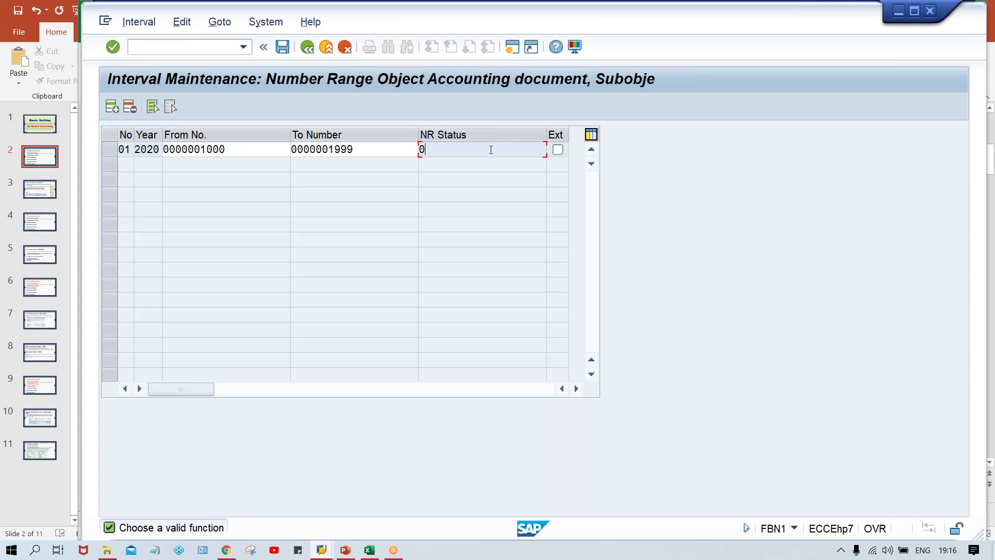
pyautogui.click(390, 151)
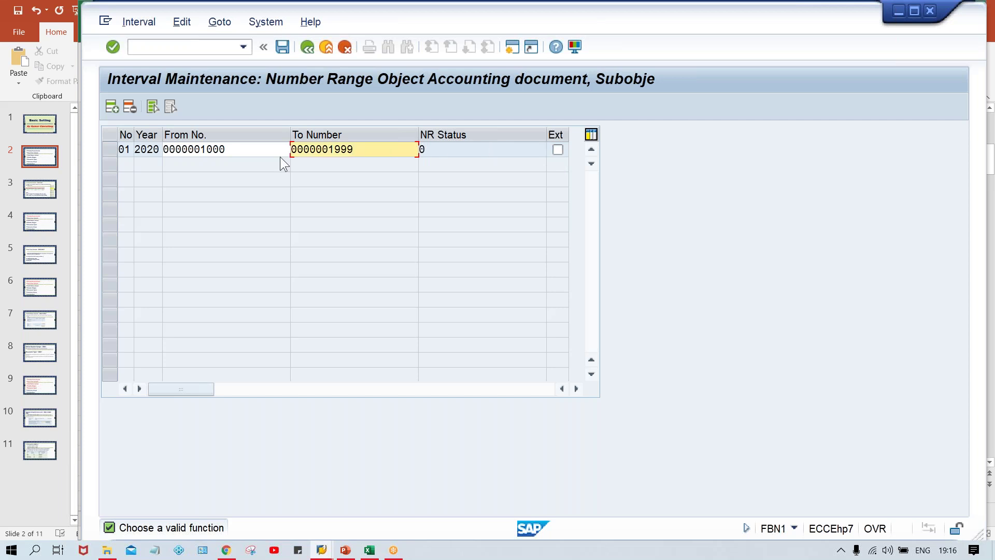
pyautogui.click(248, 150)
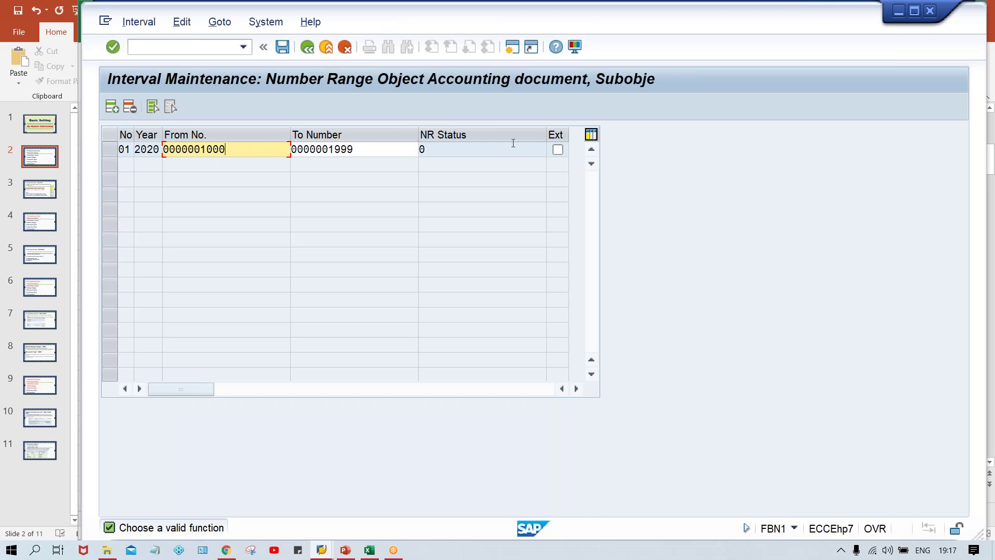
pyautogui.click(478, 149)
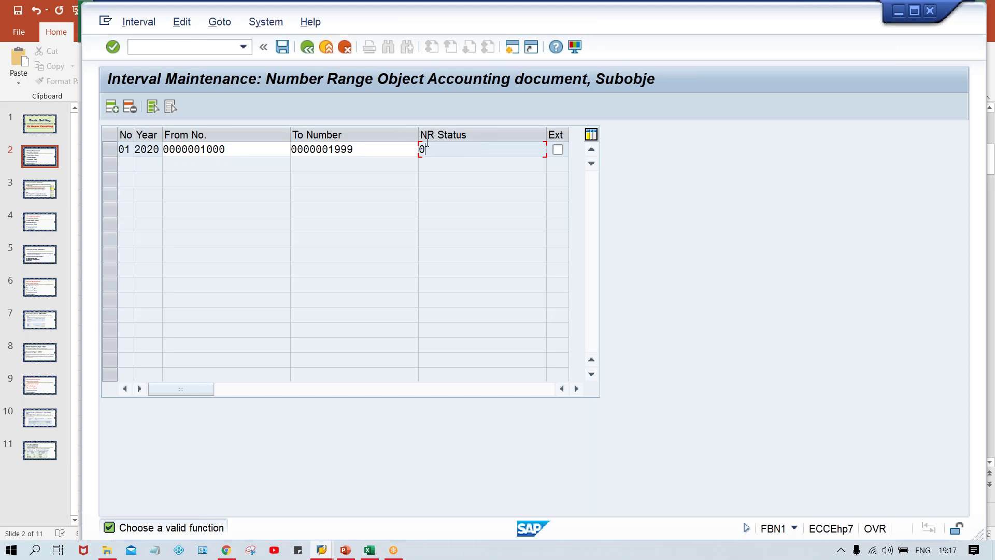
# Step: Save the 2020 number range interval 01 and go back from interval maintenance
pyautogui.click(282, 45)
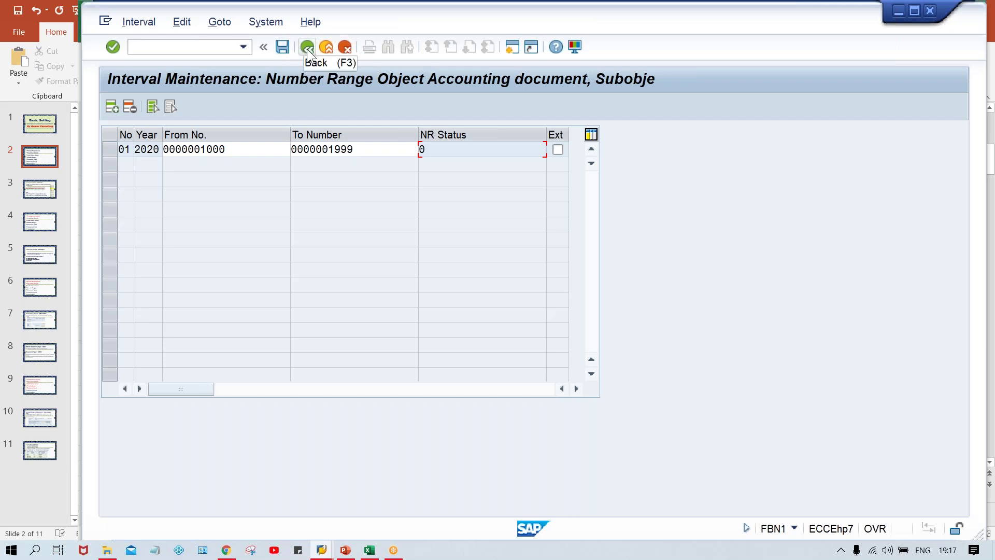
pyautogui.click(307, 49)
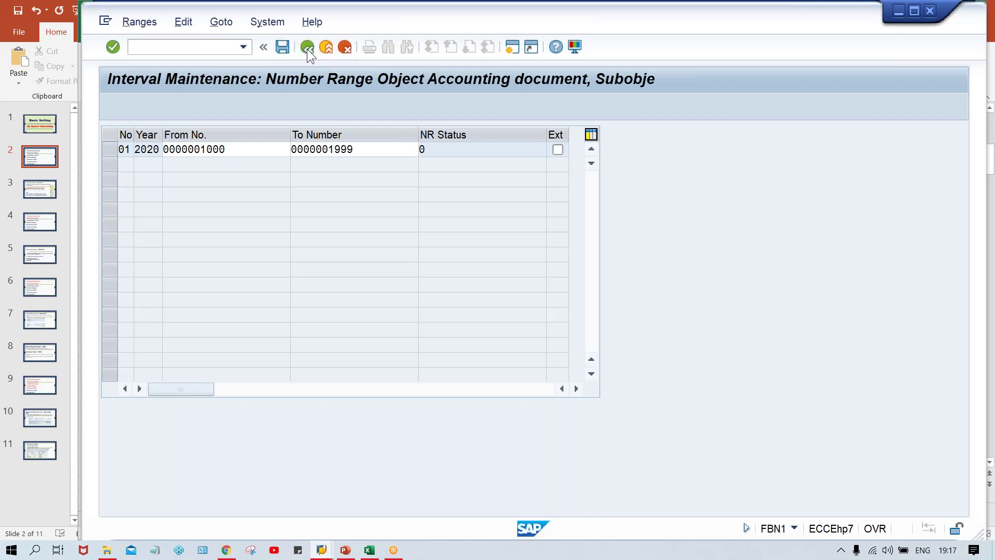